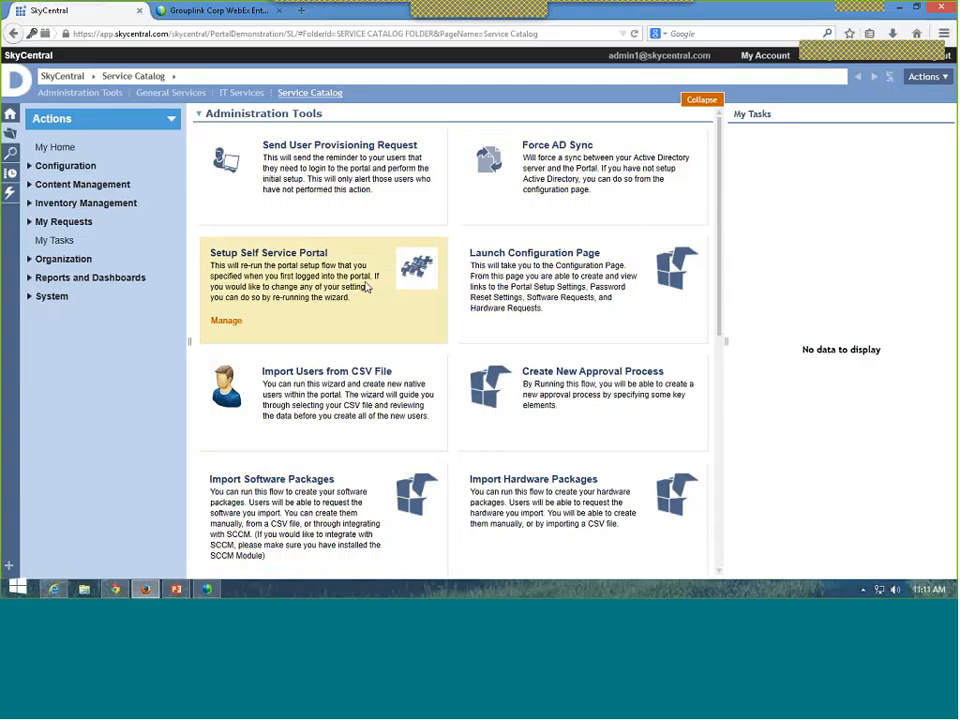
pyautogui.scroll(-1, 366, 290)
pyautogui.scroll(-1, 366, 300)
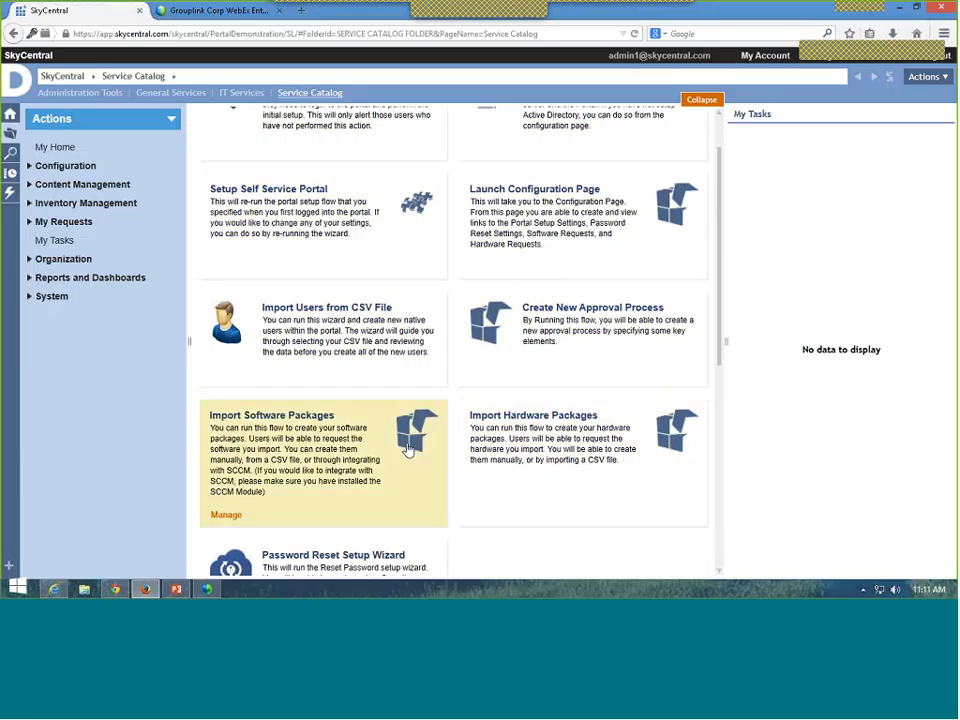
pyautogui.scroll(-5, 407, 450)
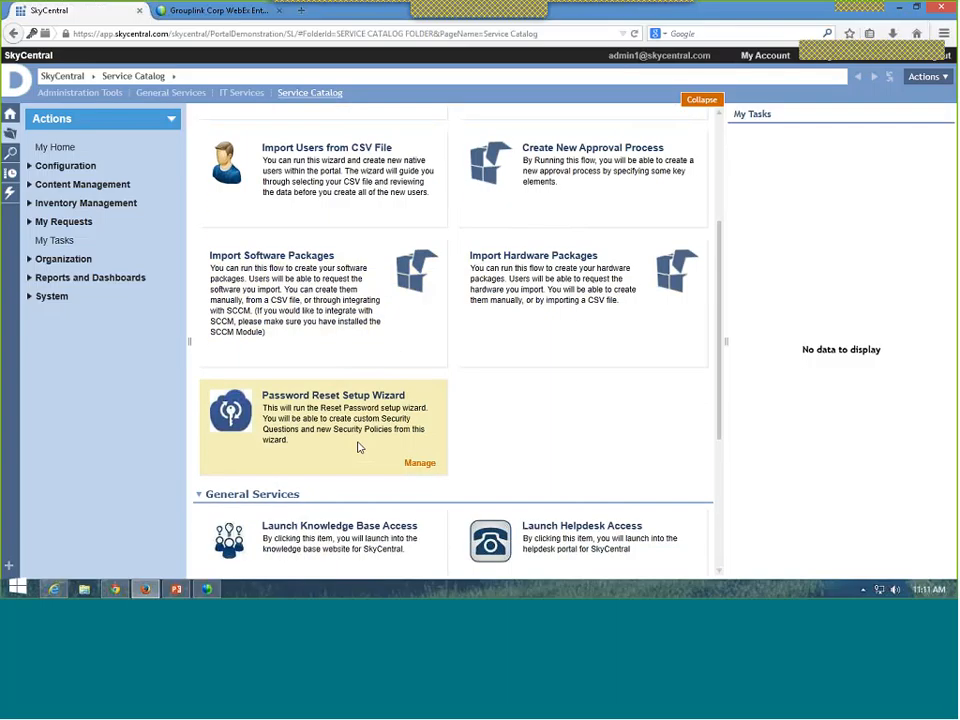
pyautogui.scroll(-2, 358, 446)
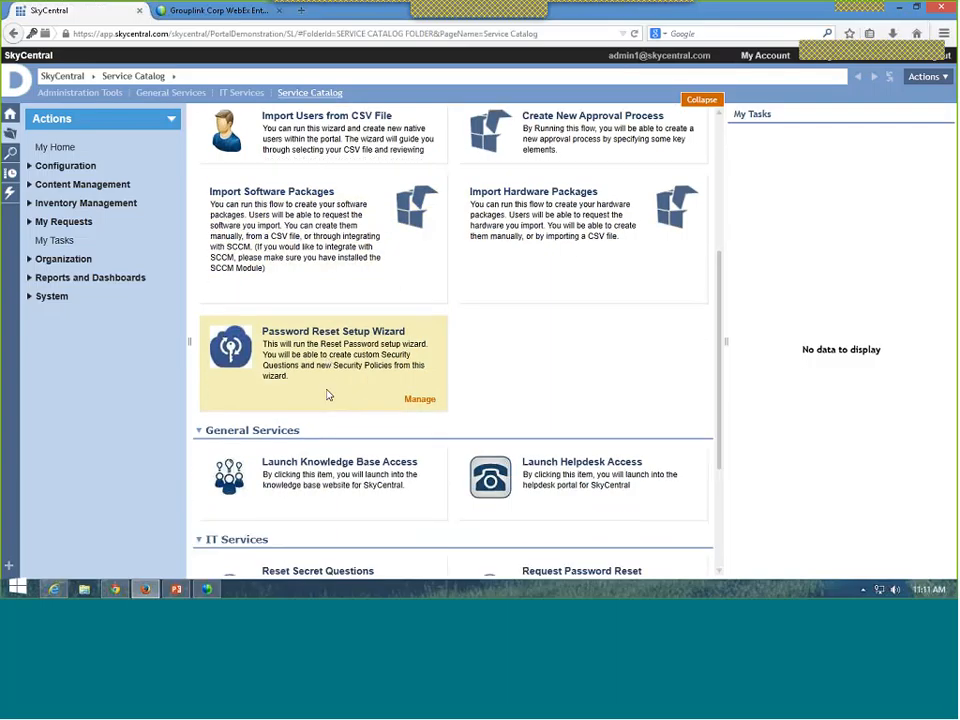
pyautogui.scroll(-1, 328, 395)
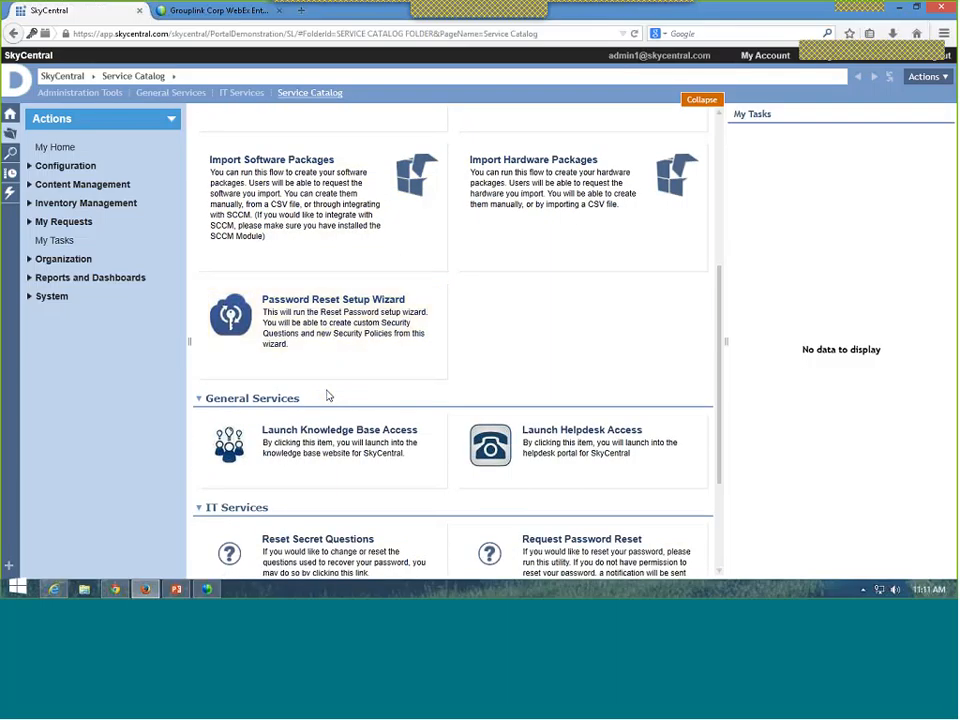
pyautogui.scroll(-3, 328, 395)
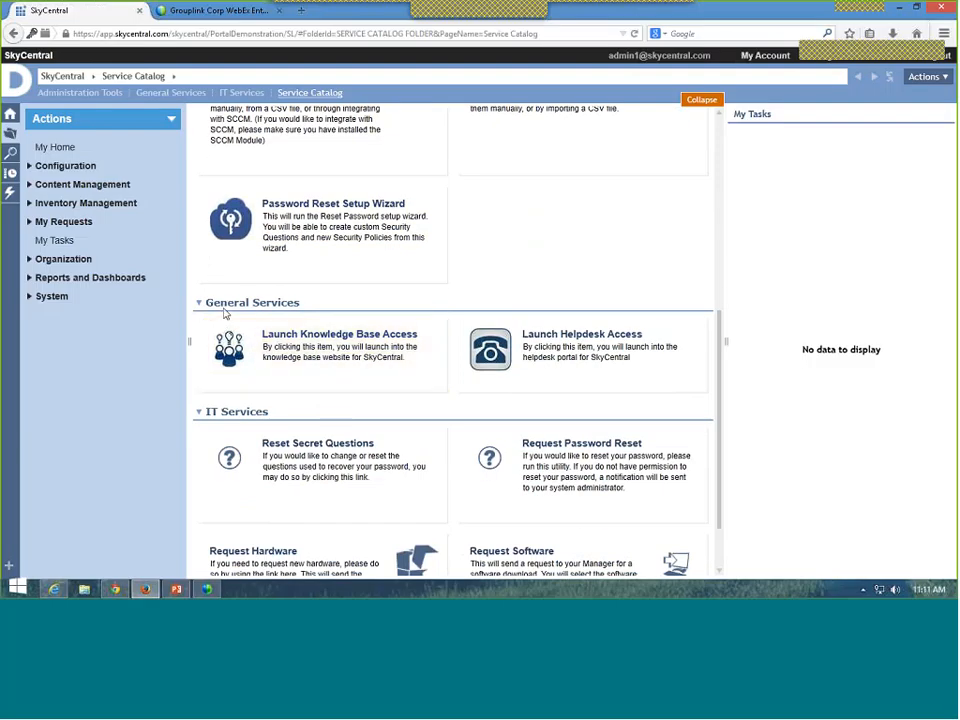
pyautogui.scroll(-1, 337, 428)
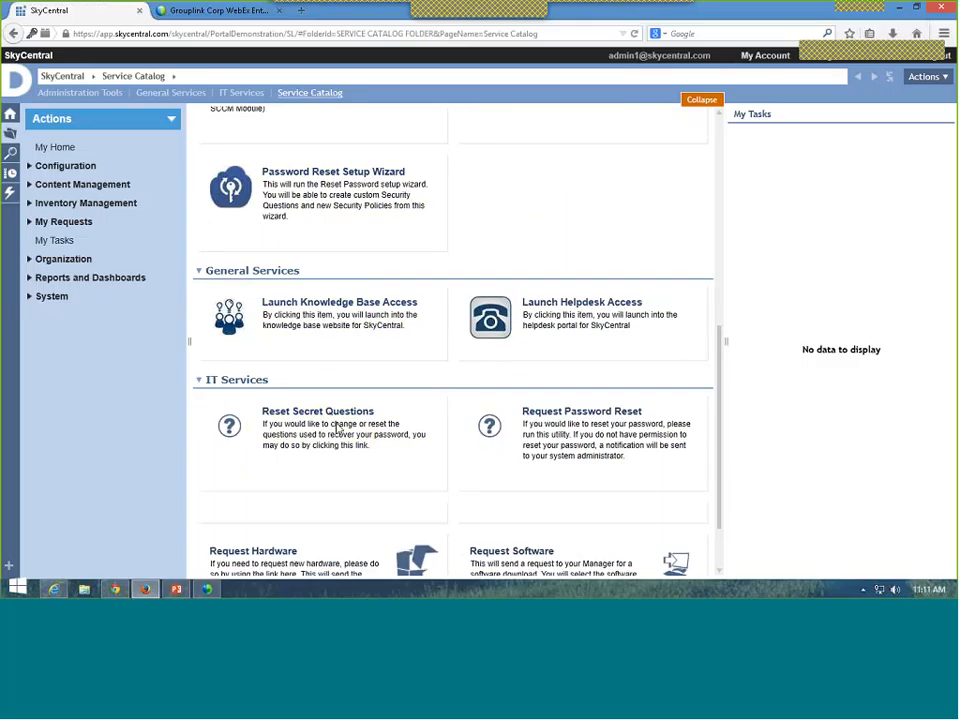
pyautogui.scroll(-2, 337, 428)
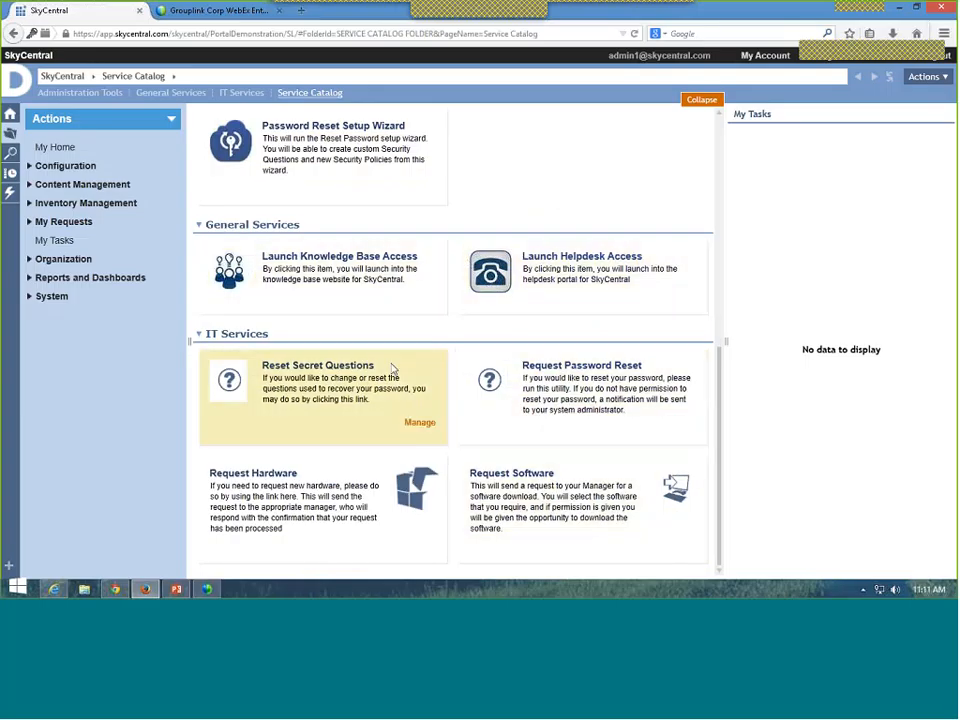
pyautogui.scroll(5, 392, 370)
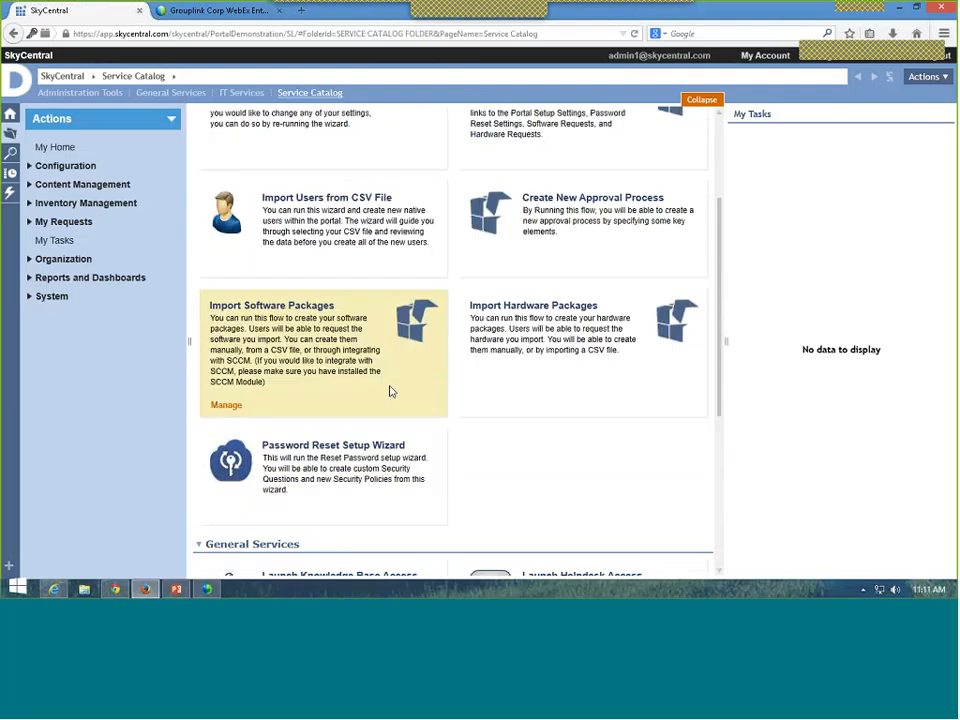
pyautogui.scroll(3, 391, 391)
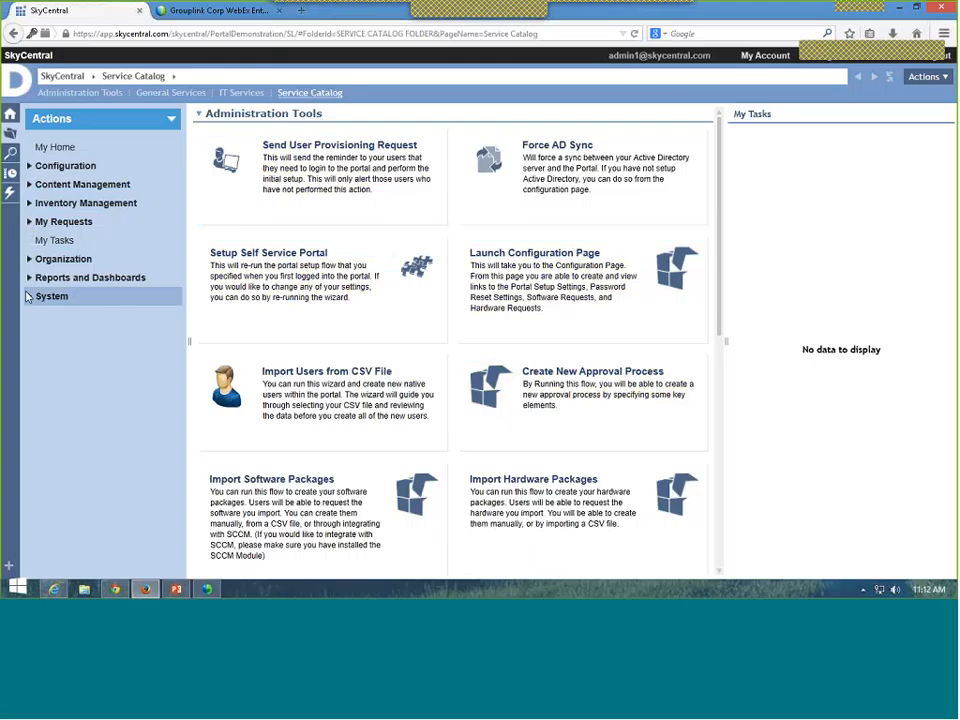
# Step: Expand the System and Security branches in the Actions navigation tree
pyautogui.click(29, 297)
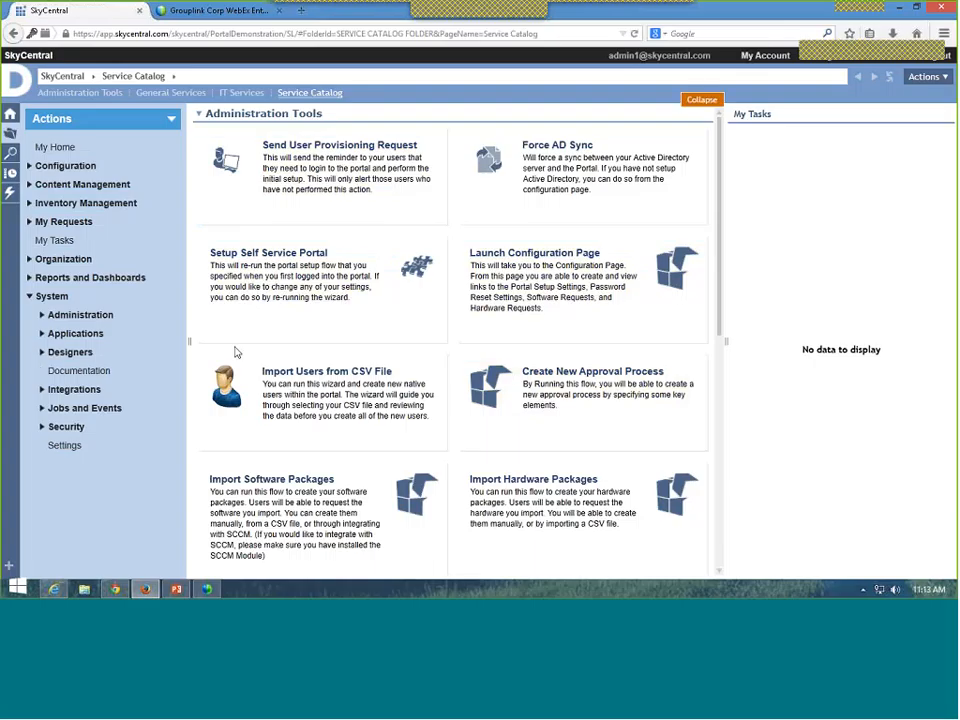
pyautogui.moveTo(227, 366)
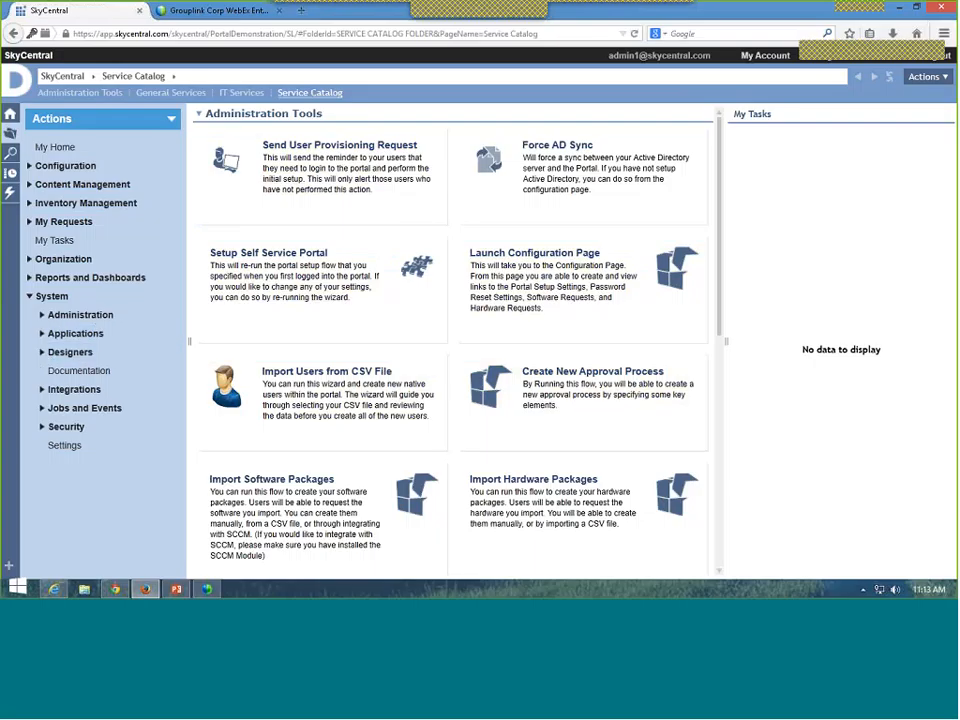
pyautogui.click(42, 426)
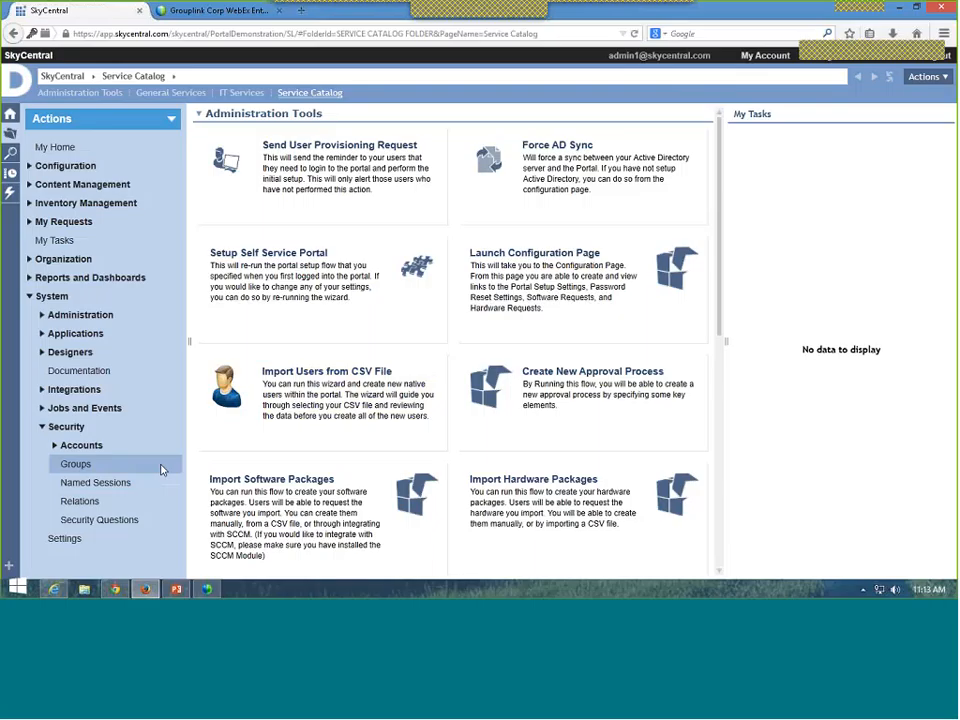
# Step: Toggle Content Management open and closed, then expand and open the Organization folder
pyautogui.click(29, 185)
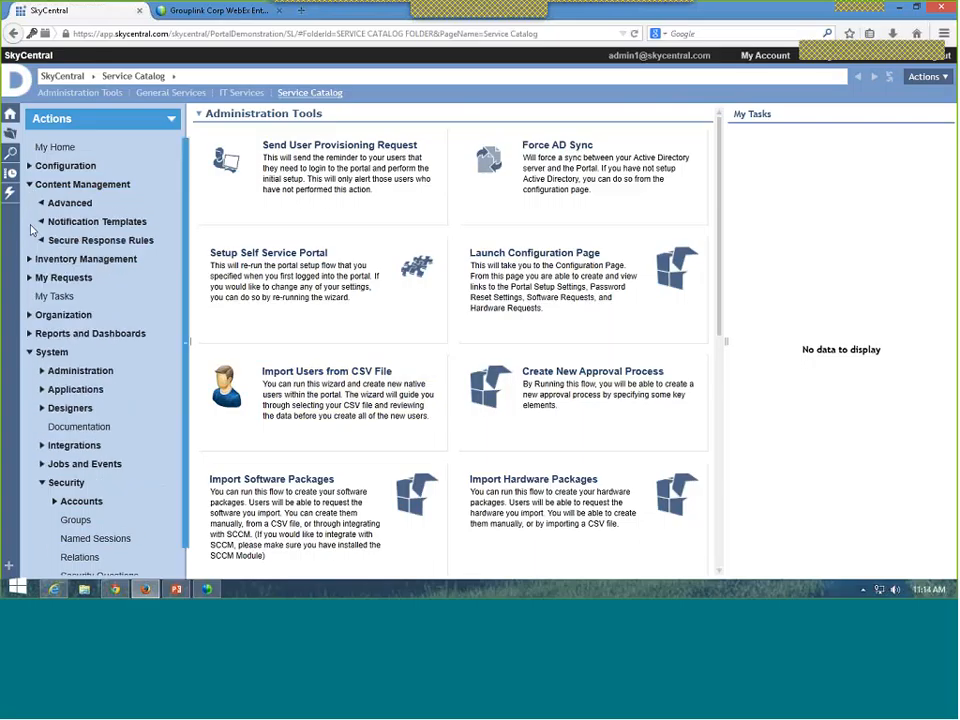
pyautogui.click(29, 185)
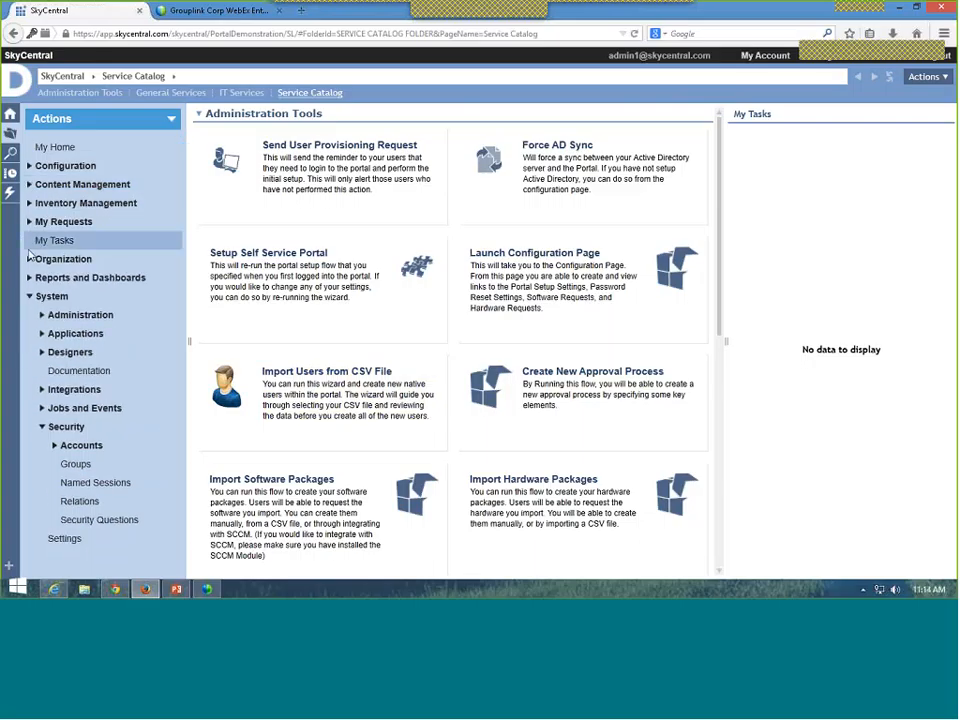
pyautogui.click(29, 259)
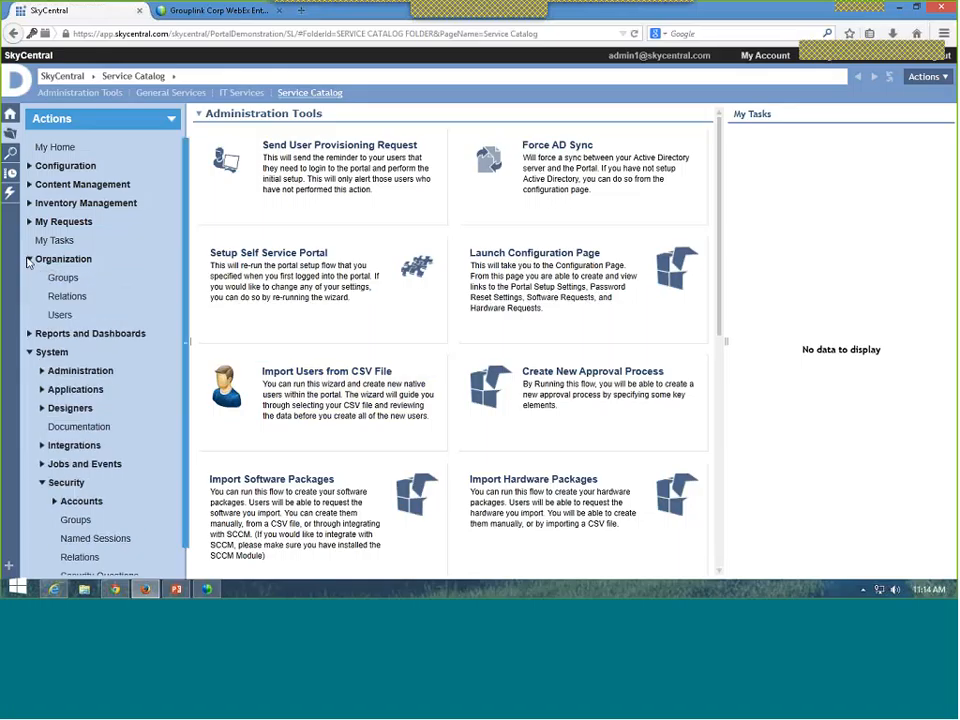
pyautogui.click(60, 259)
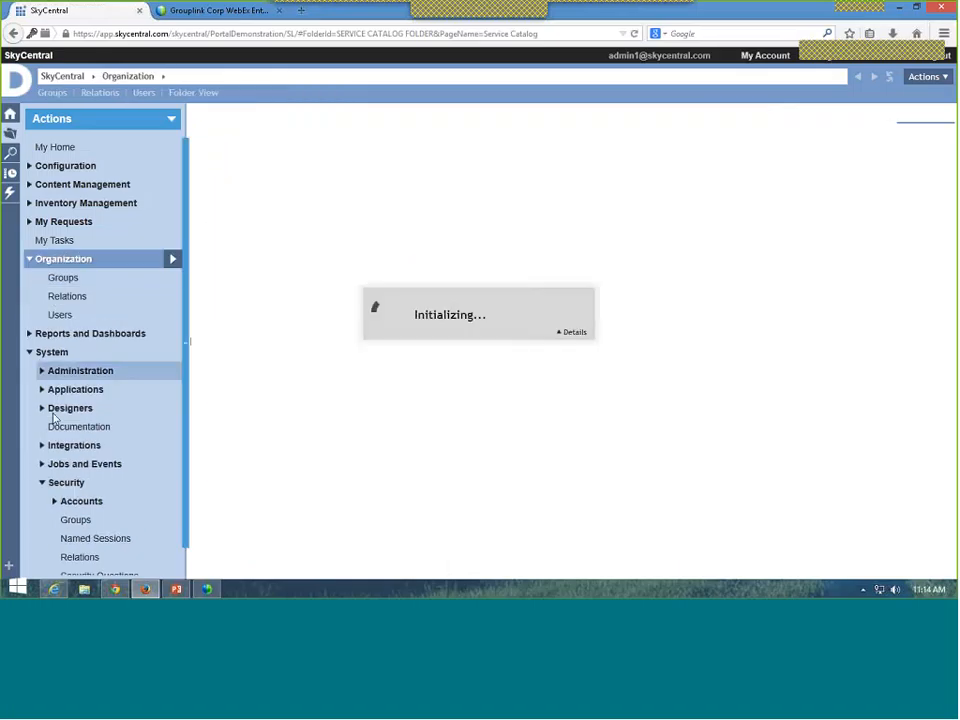
# Step: Collapse Organization, review the five Security Questions, then return to the empty My Home tasks page
pyautogui.click(29, 259)
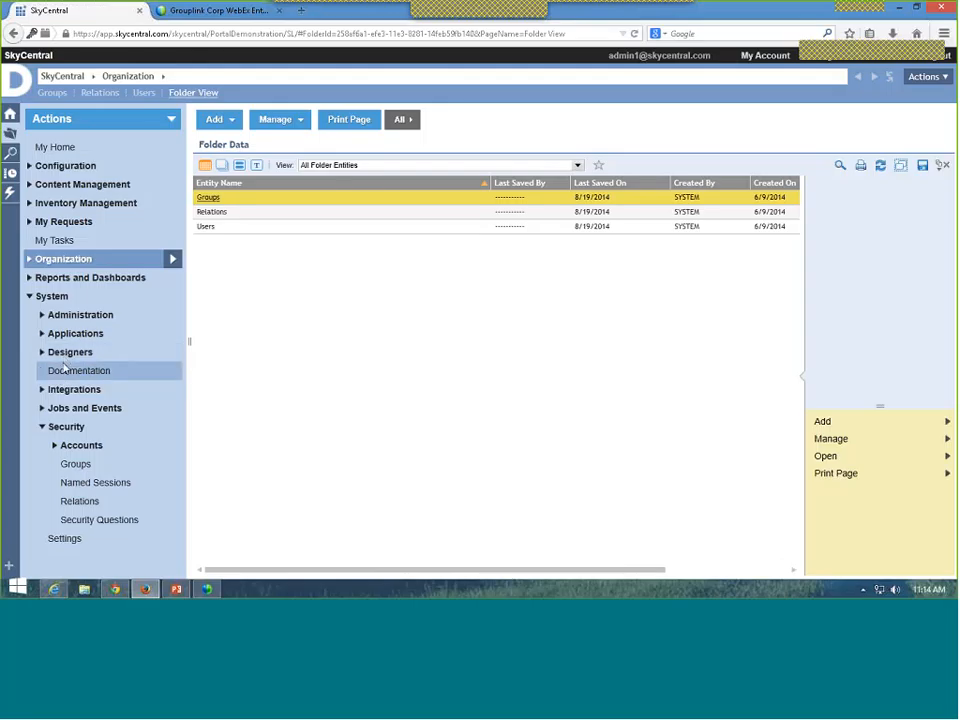
pyautogui.click(78, 522)
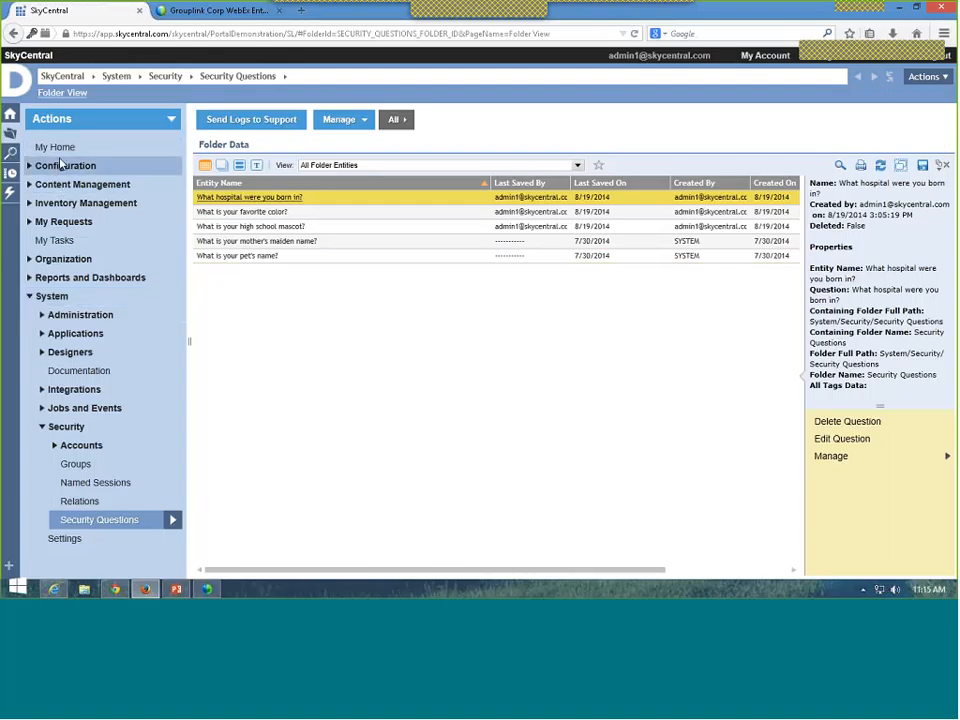
pyautogui.click(56, 149)
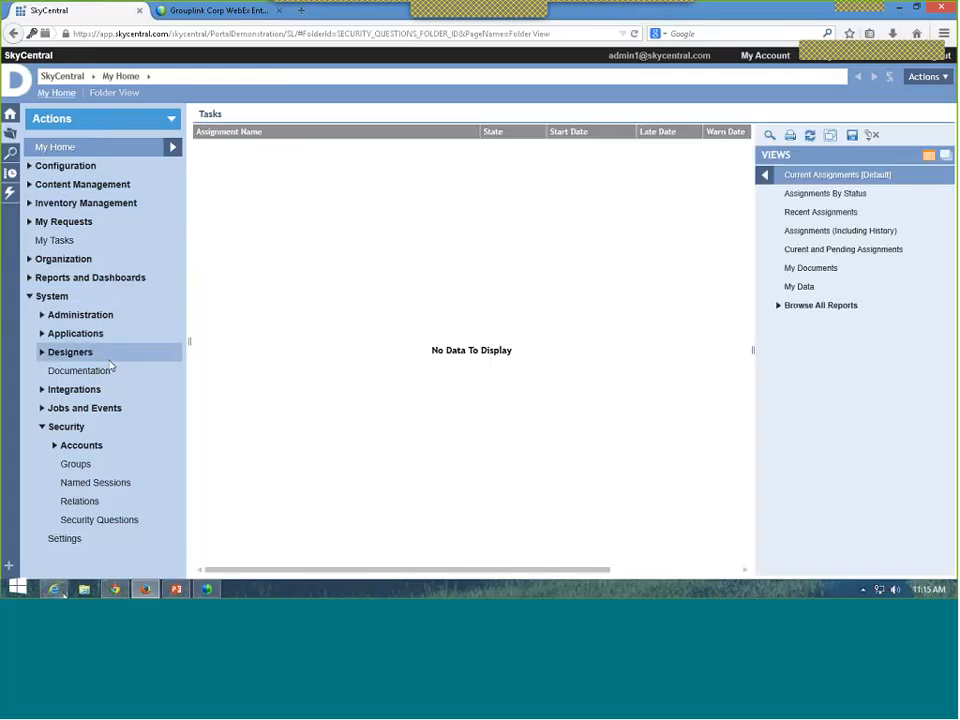
# Step: In Chrome, sign in on the Decisions login page as the end user with their password
pyautogui.click(115, 589)
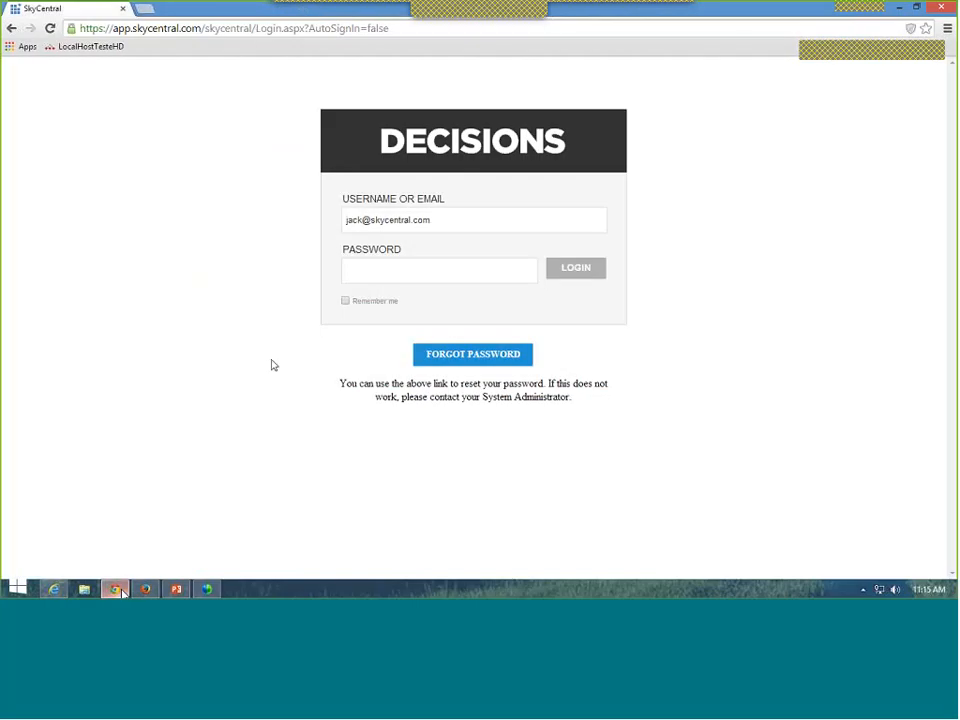
pyautogui.click(418, 273)
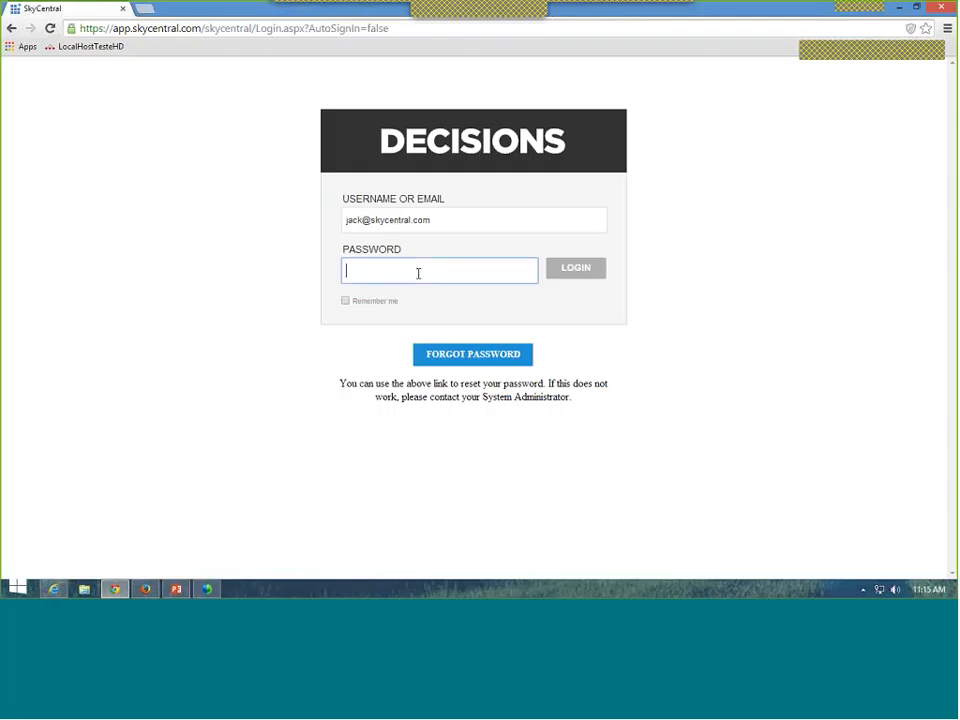
pyautogui.write('•••')
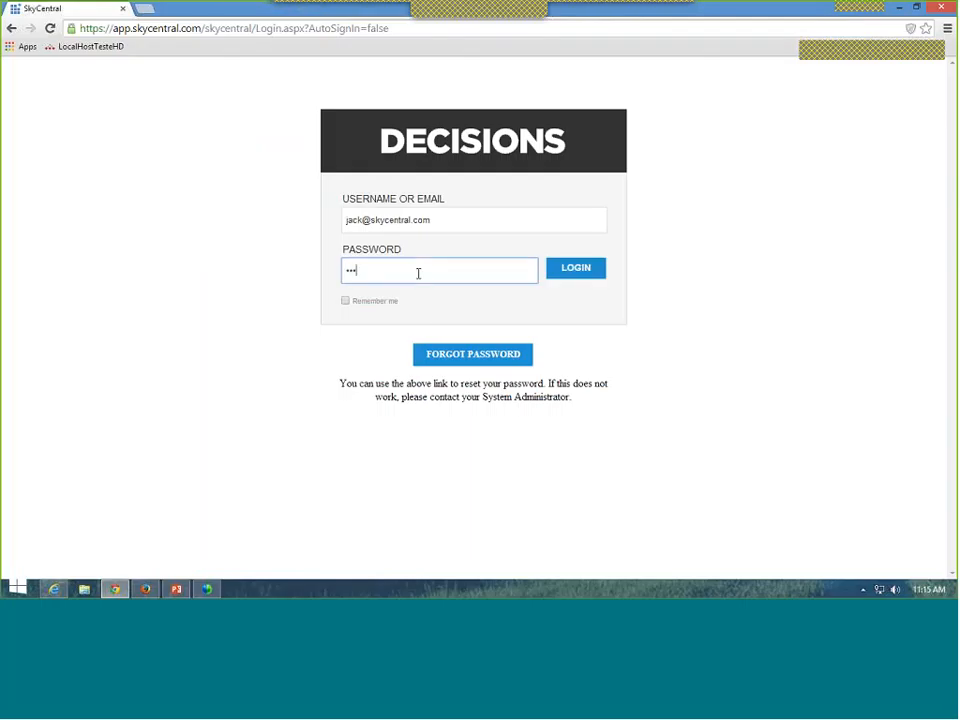
pyautogui.write('•••••••')
pyautogui.press('Return')
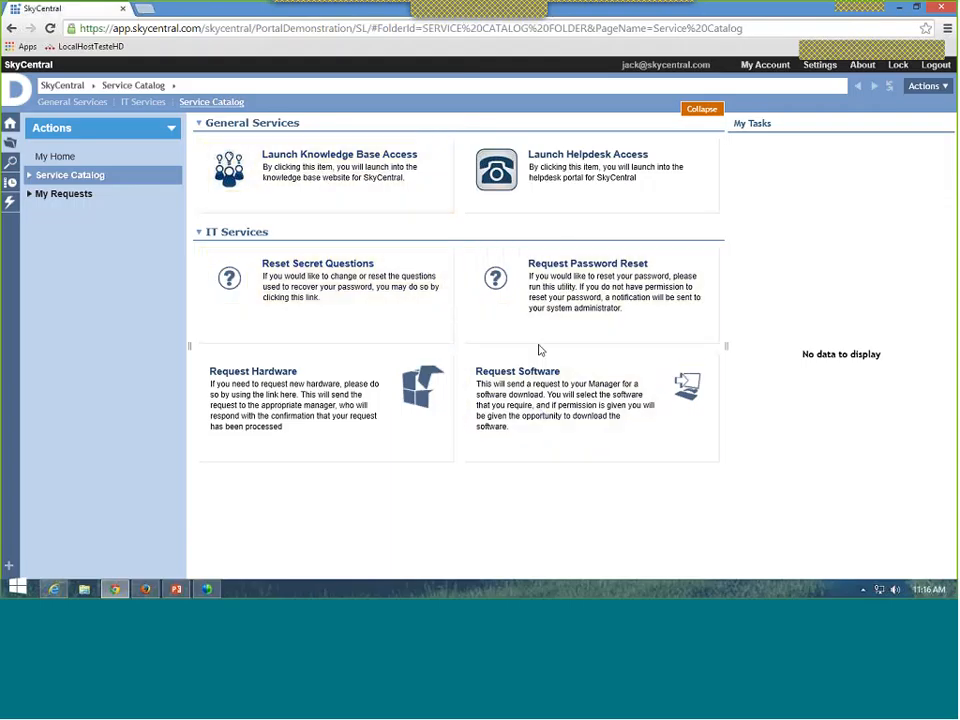
# Step: Start a password reset for the end user's account and continue to the security questions
pyautogui.click(555, 269)
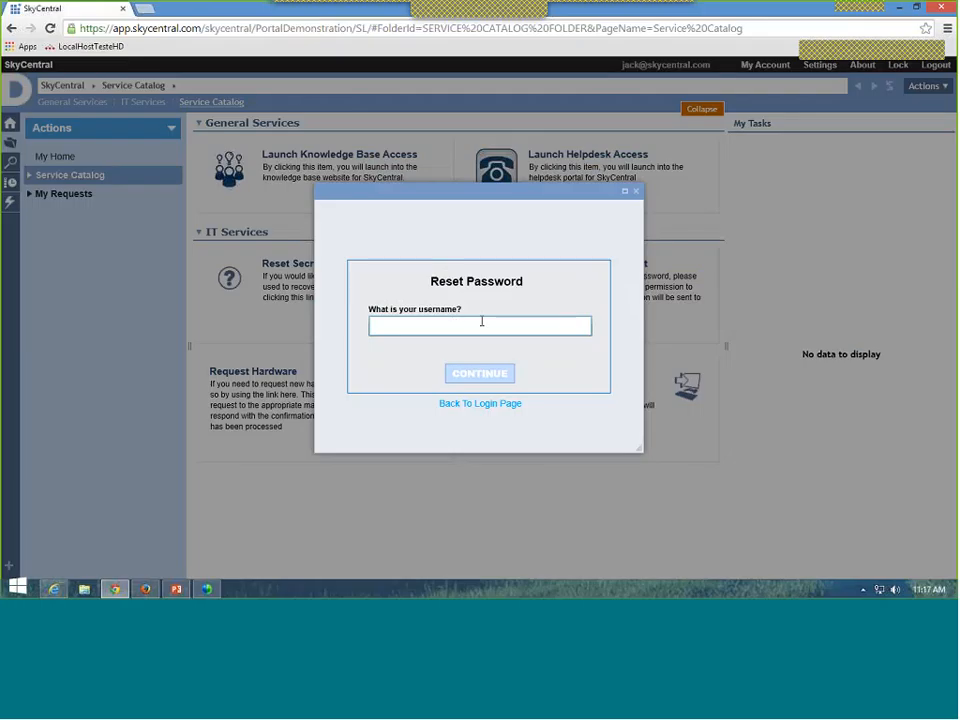
pyautogui.click(480, 377)
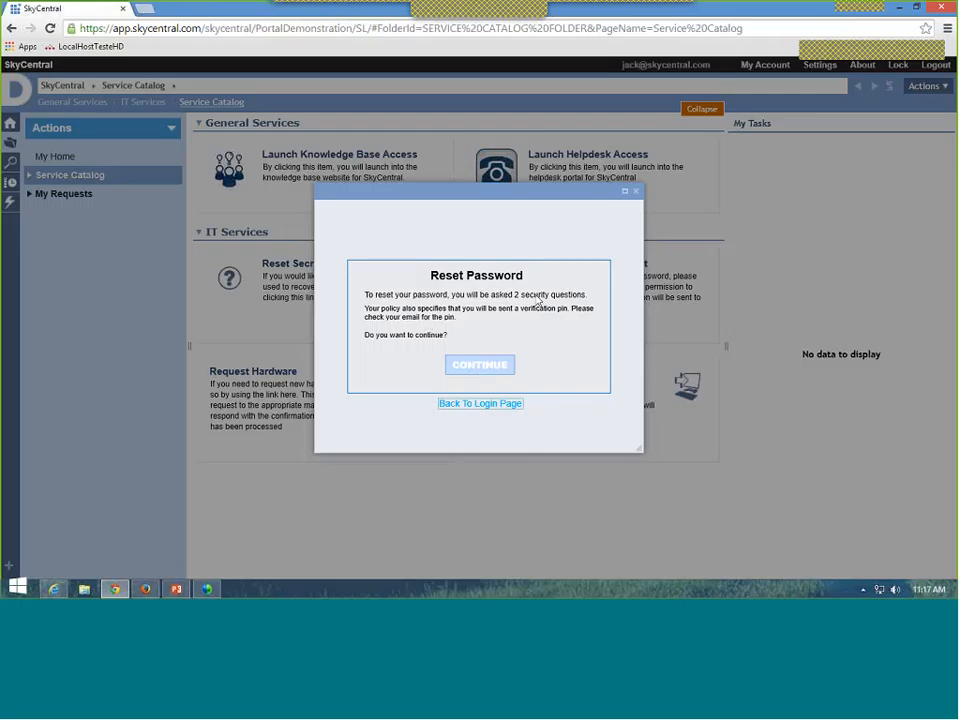
pyautogui.click(480, 366)
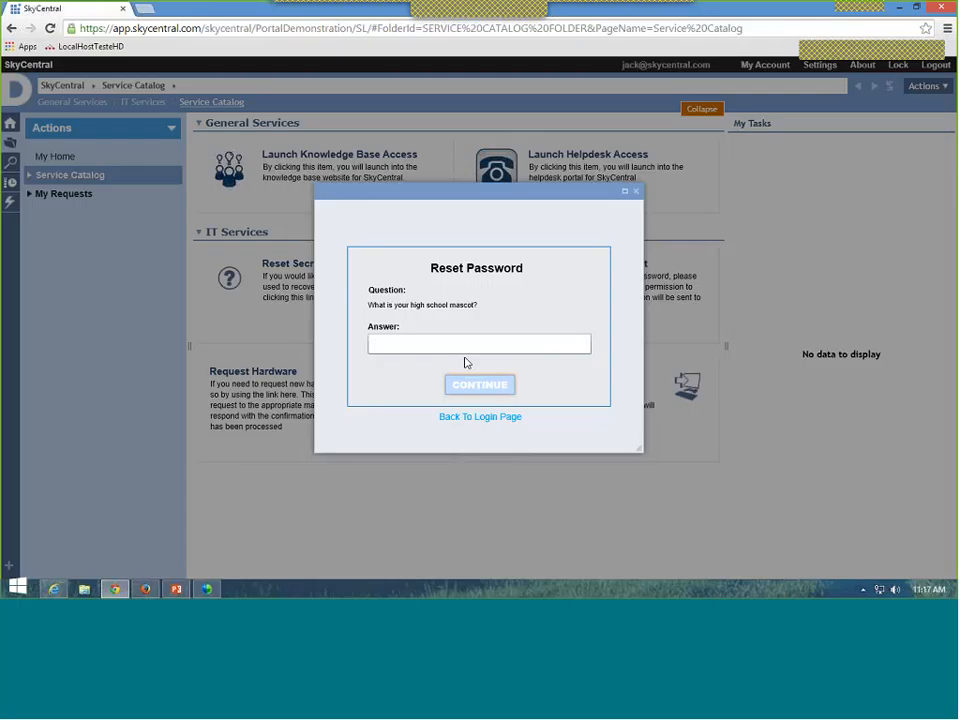
# Step: Answer the high school mascot and favourite colour security questions and submit them
pyautogui.click(463, 345)
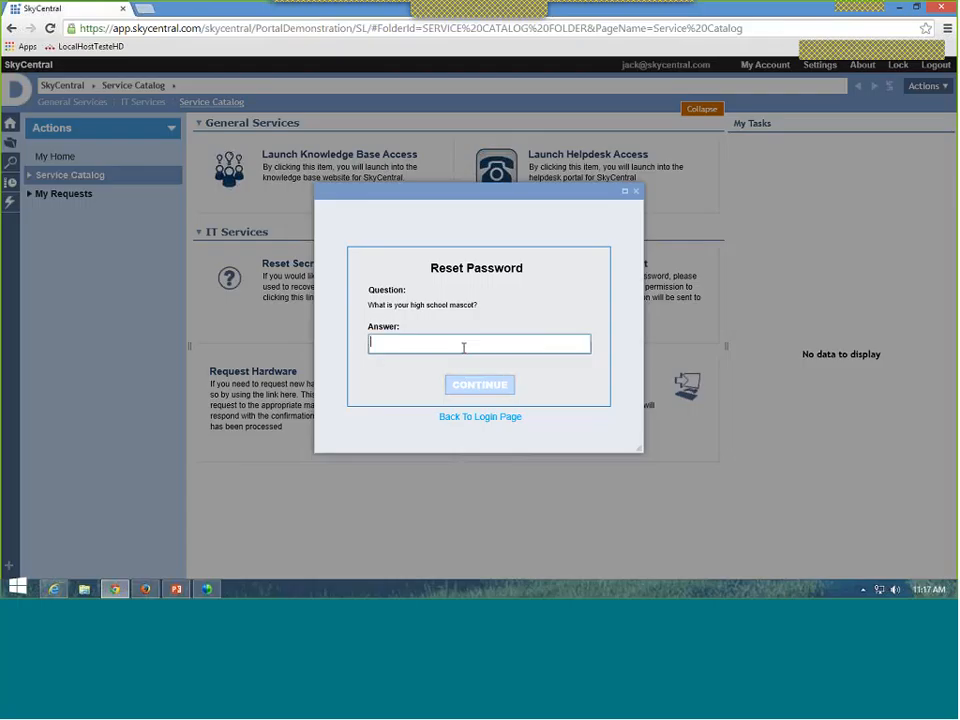
pyautogui.click(476, 387)
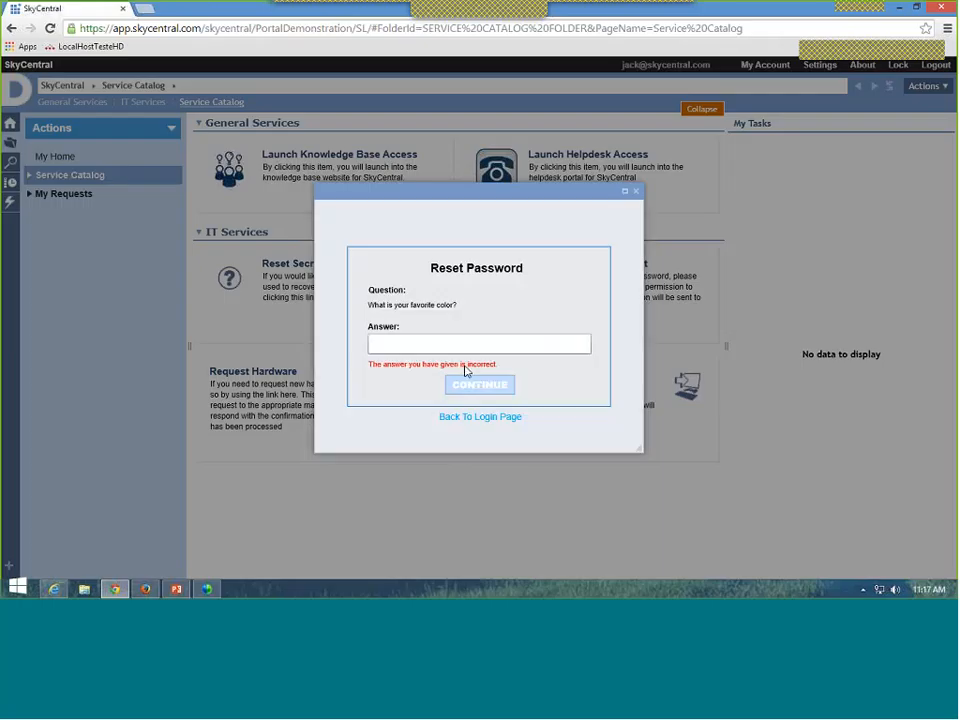
pyautogui.click(464, 350)
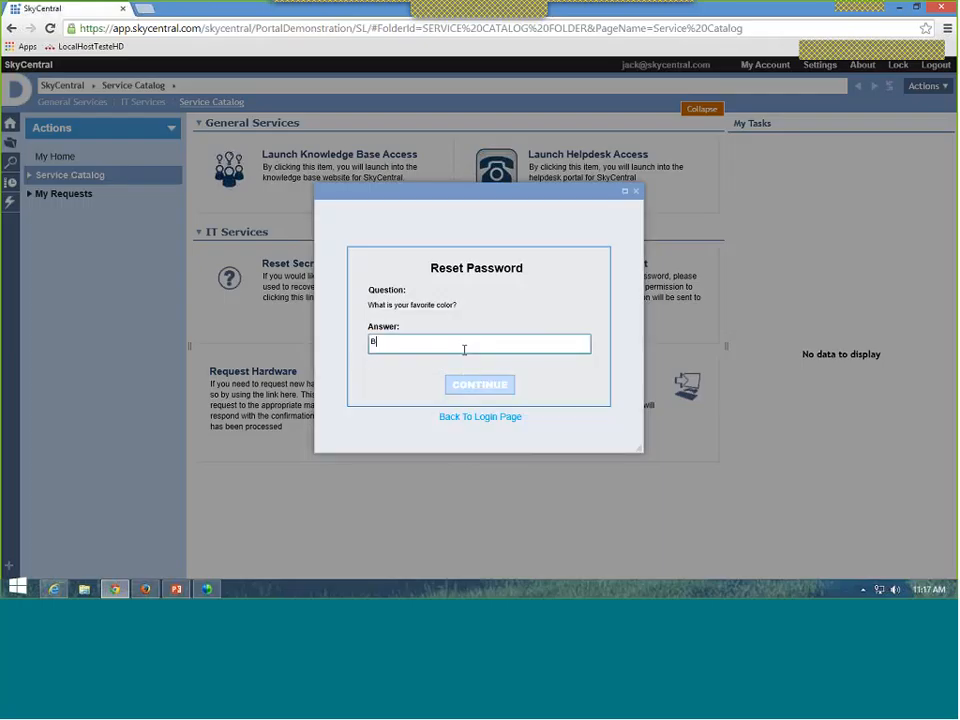
pyautogui.click(476, 386)
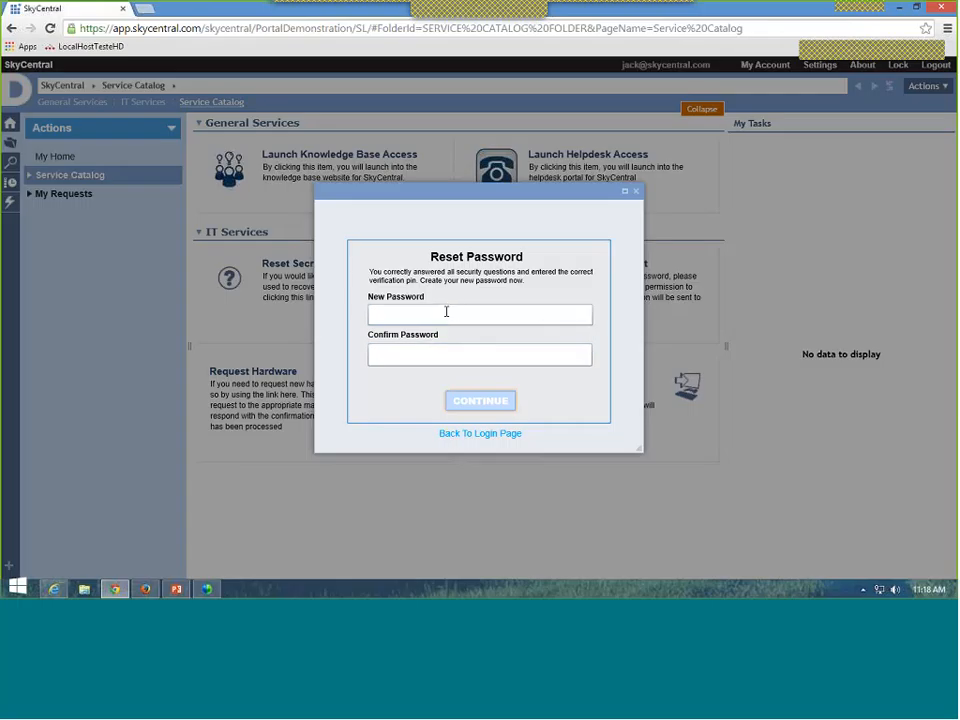
# Step: Leave the New Password field empty and close the Reset Password dialog
pyautogui.click(446, 313)
pyautogui.click(637, 193)
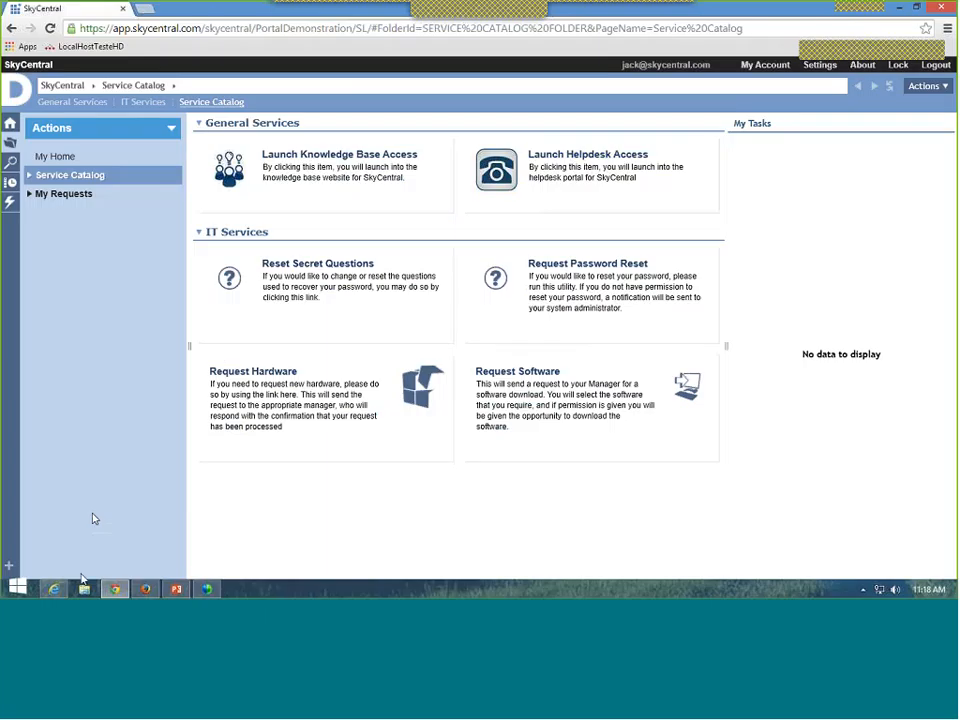
# Step: Switch to the administrator's Firefox session showing the Administration Tools page
pyautogui.click(146, 588)
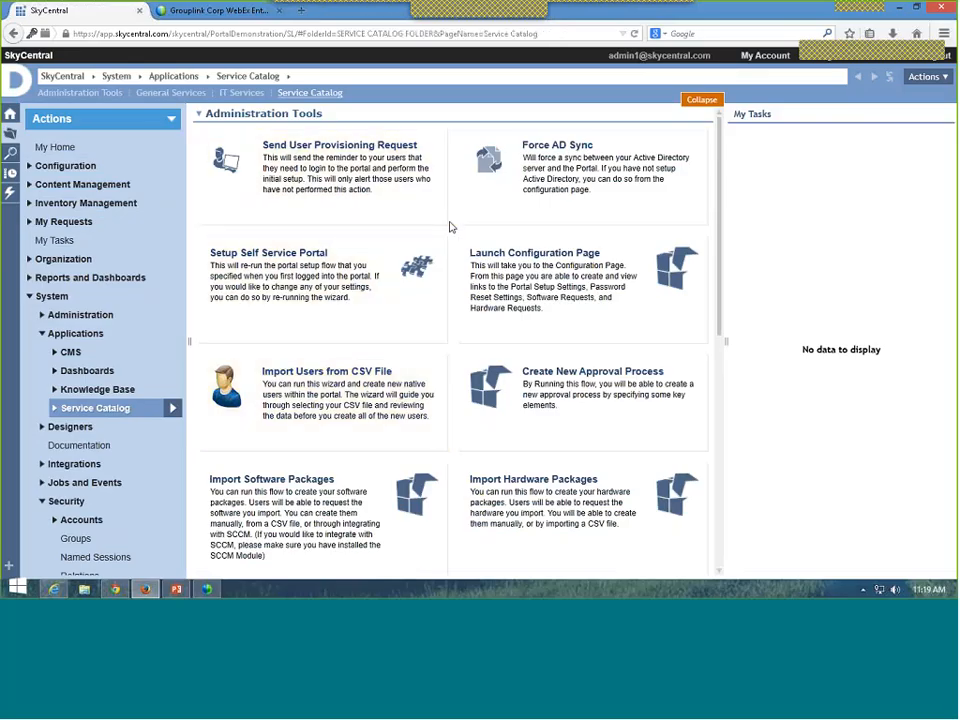
# Step: Browse the Administration Tools tiles, then expand Inventory Management in the left sidebar
pyautogui.scroll(-2, 450, 227)
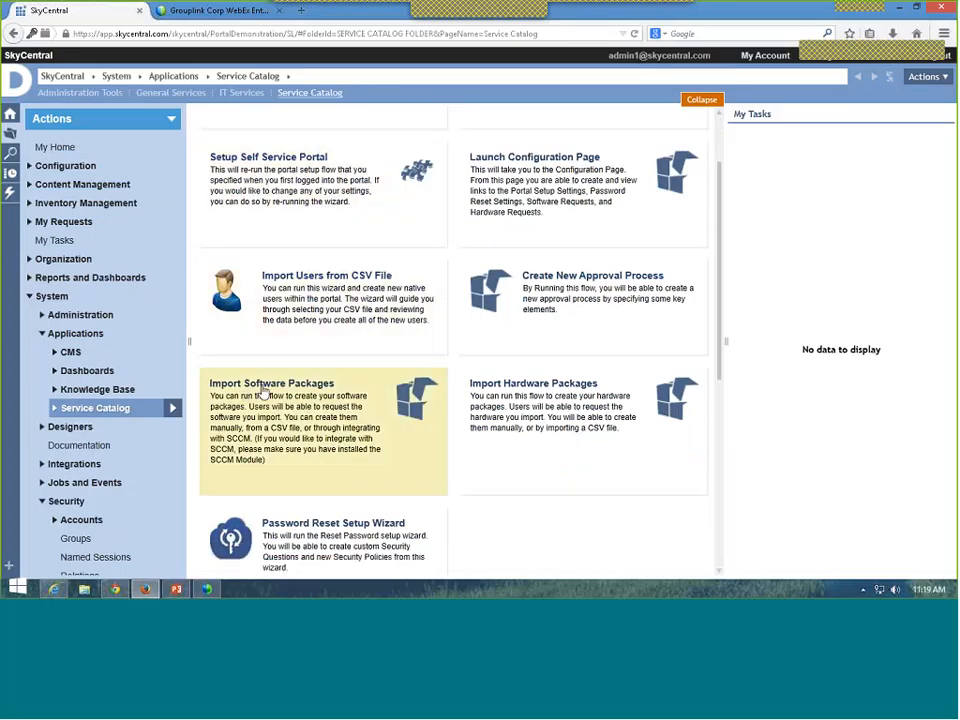
pyautogui.moveTo(265, 393)
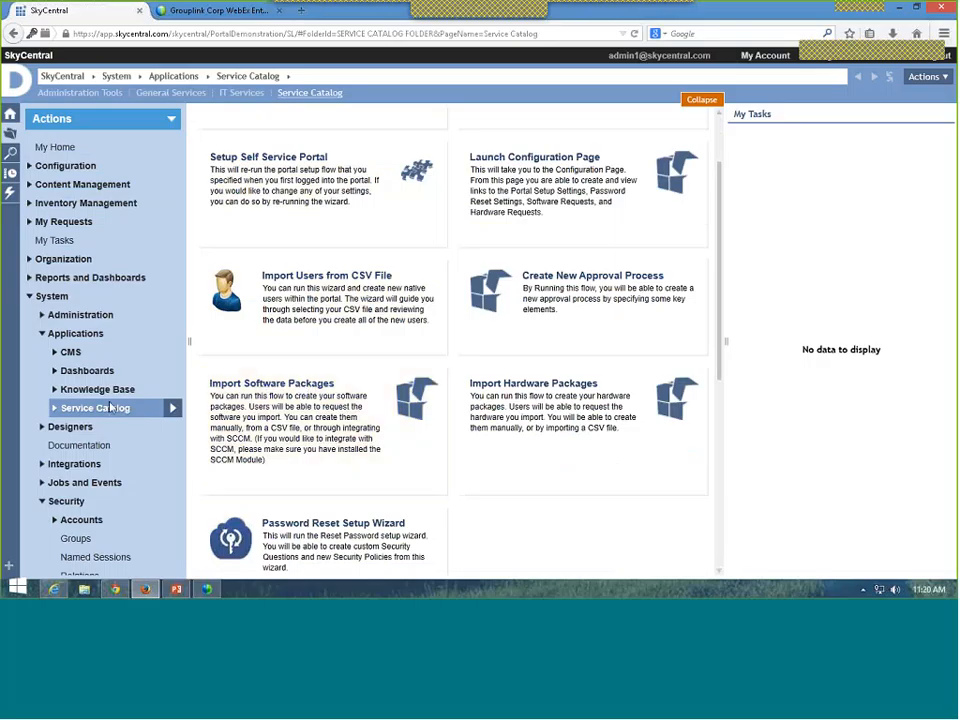
pyautogui.scroll(-2, 90, 405)
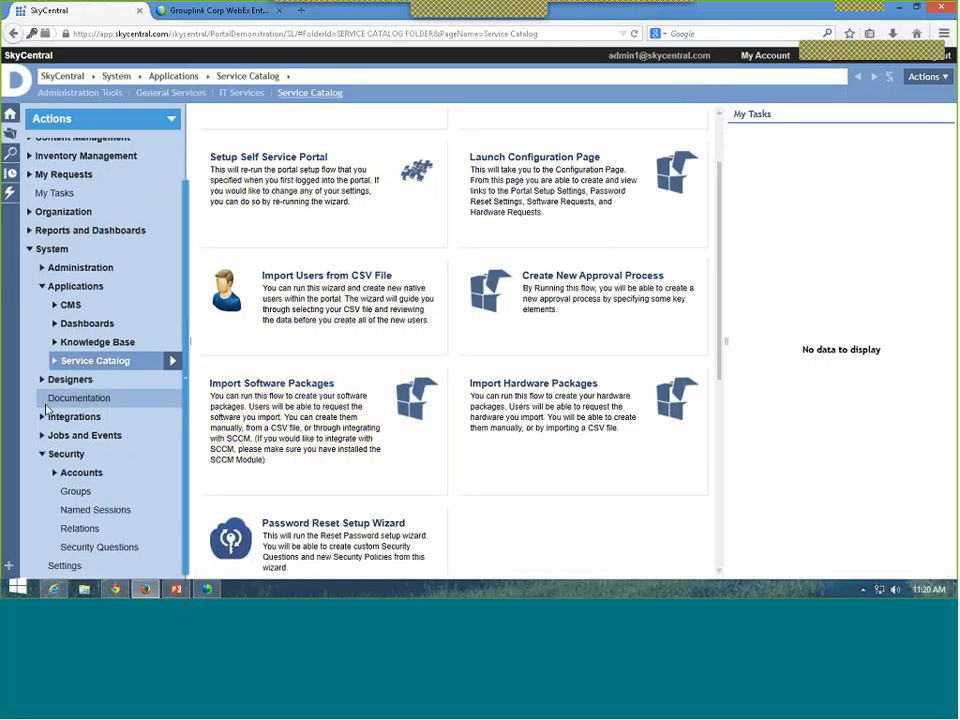
pyautogui.scroll(2, 40, 300)
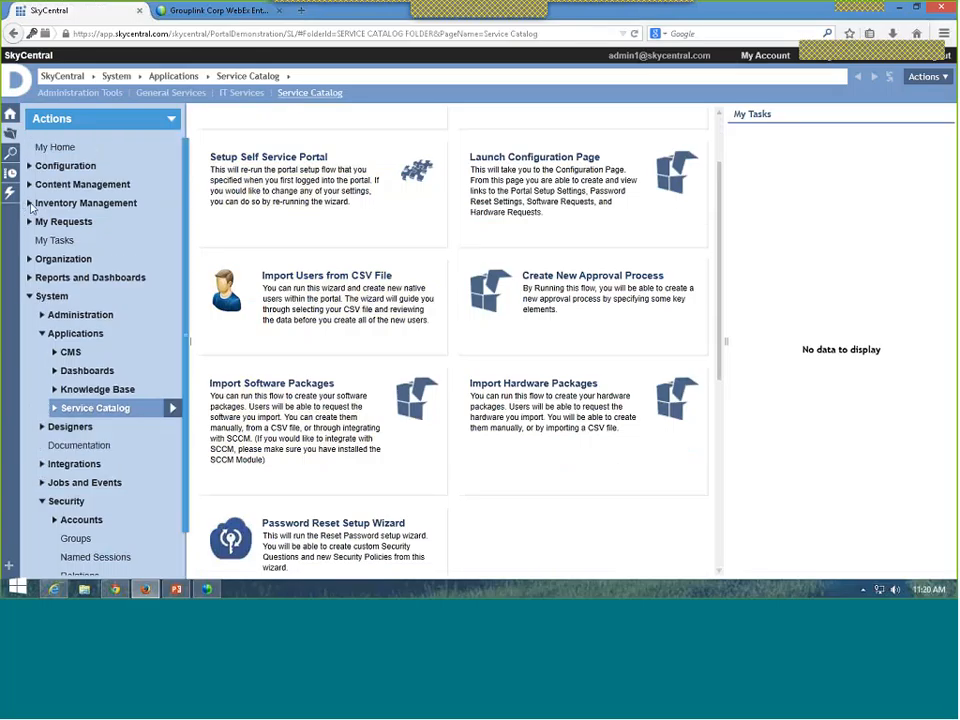
pyautogui.click(30, 204)
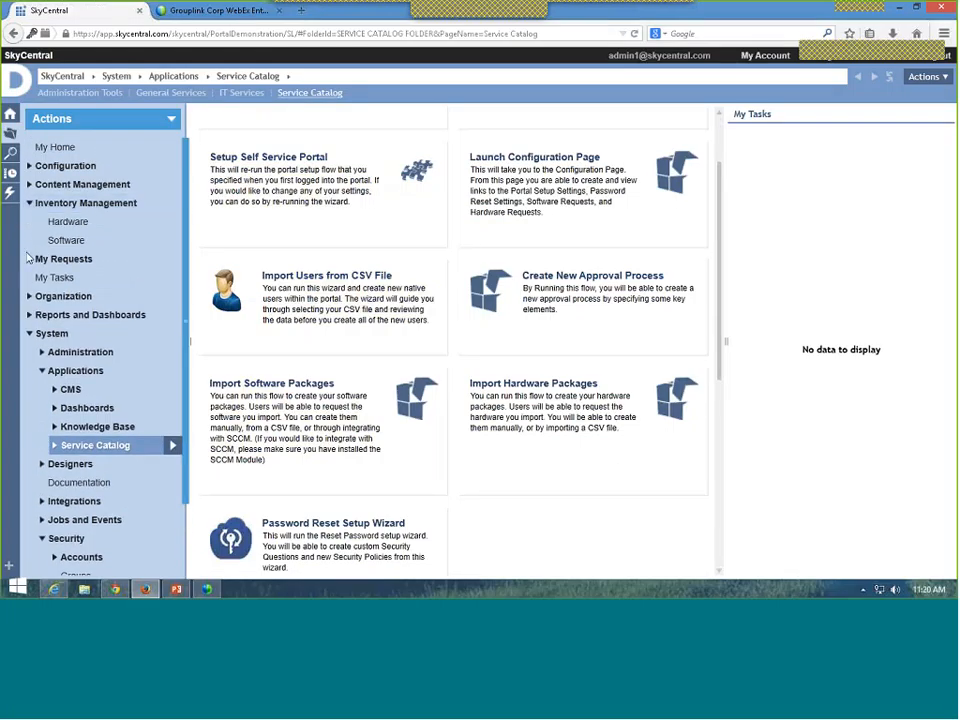
# Step: Review the Software package definitions, then switch back to the end user's Chrome Service Catalog
pyautogui.click(64, 242)
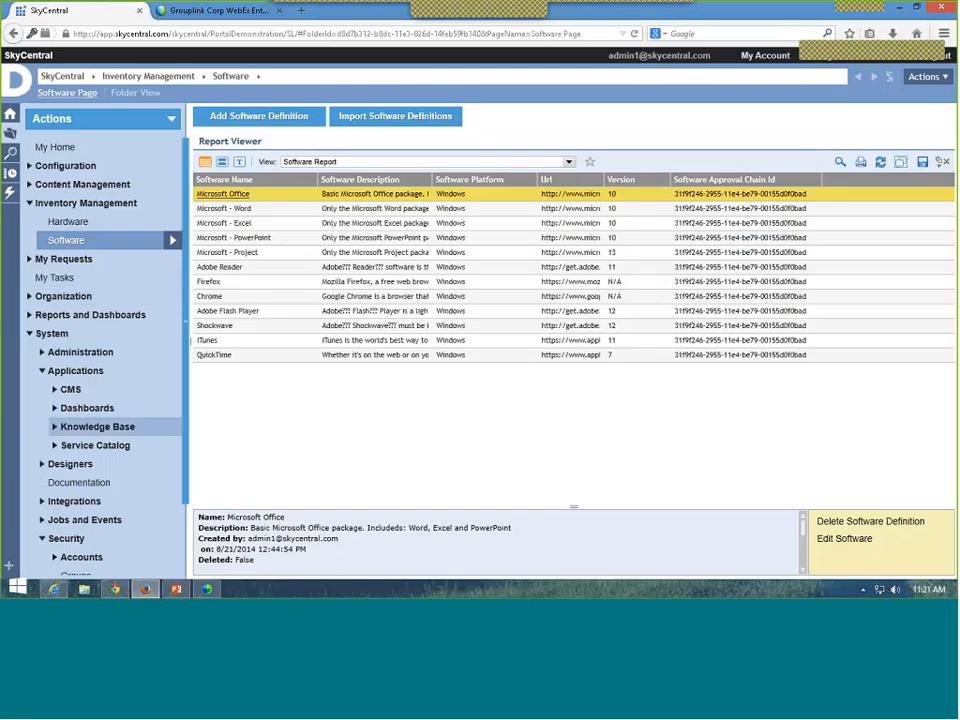
pyautogui.click(115, 589)
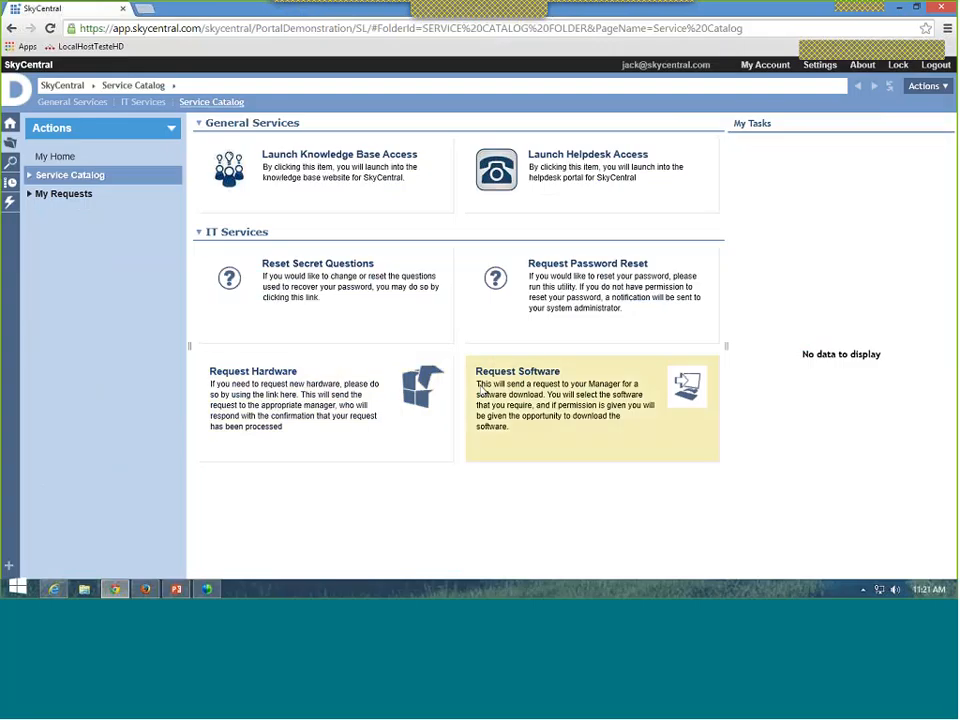
# Step: Start a Request Software order for Microsoft - Project and continue to its package details
pyautogui.click(524, 374)
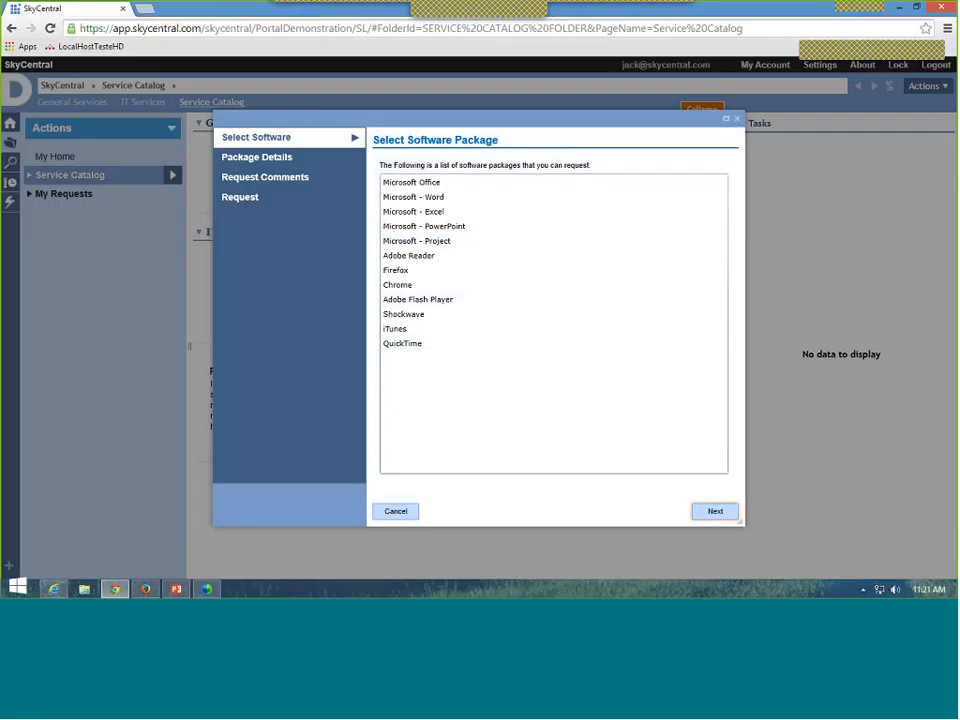
pyautogui.click(499, 243)
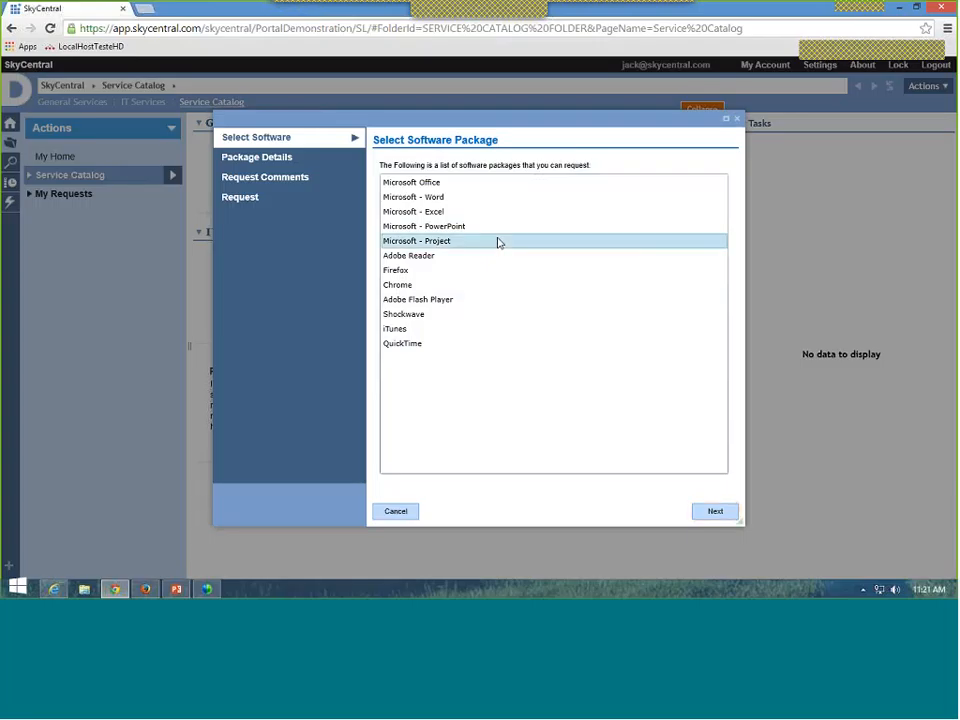
pyautogui.click(710, 511)
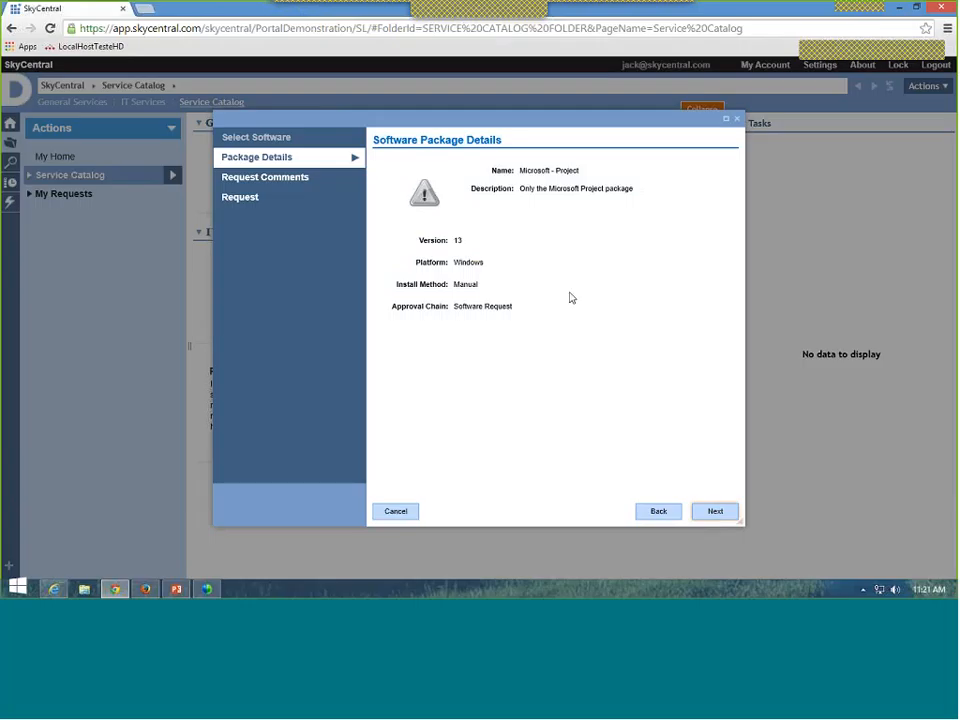
# Step: Submit the Project request with the comment 'I have received a rew position, and would like to use Project on my machine.'
pyautogui.click(713, 512)
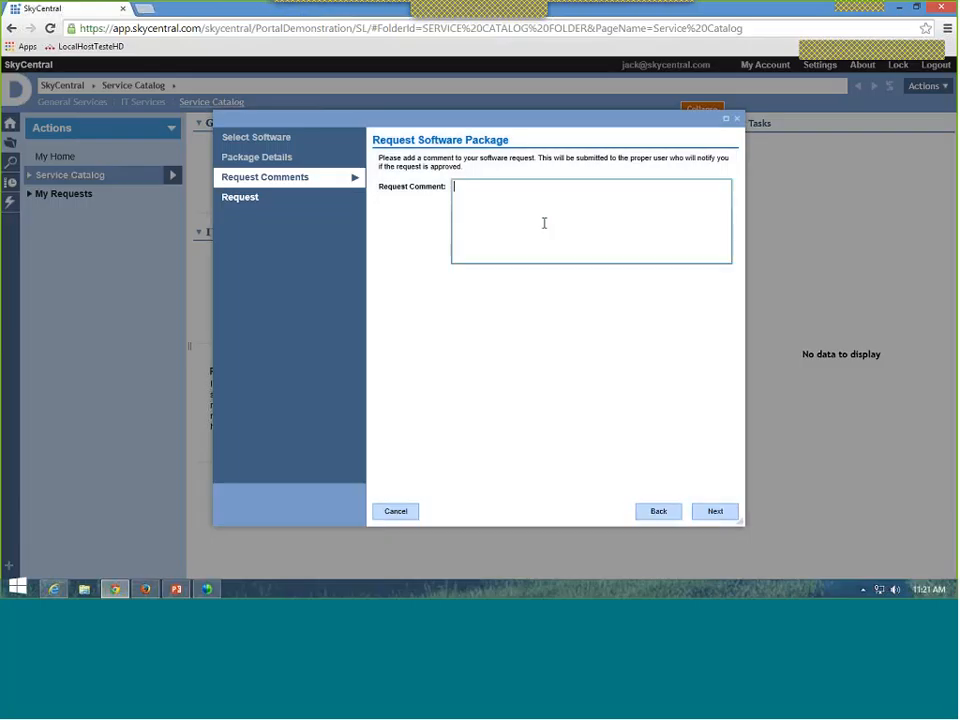
pyautogui.write('I have received a r')
pyautogui.write('ew position, and would ')
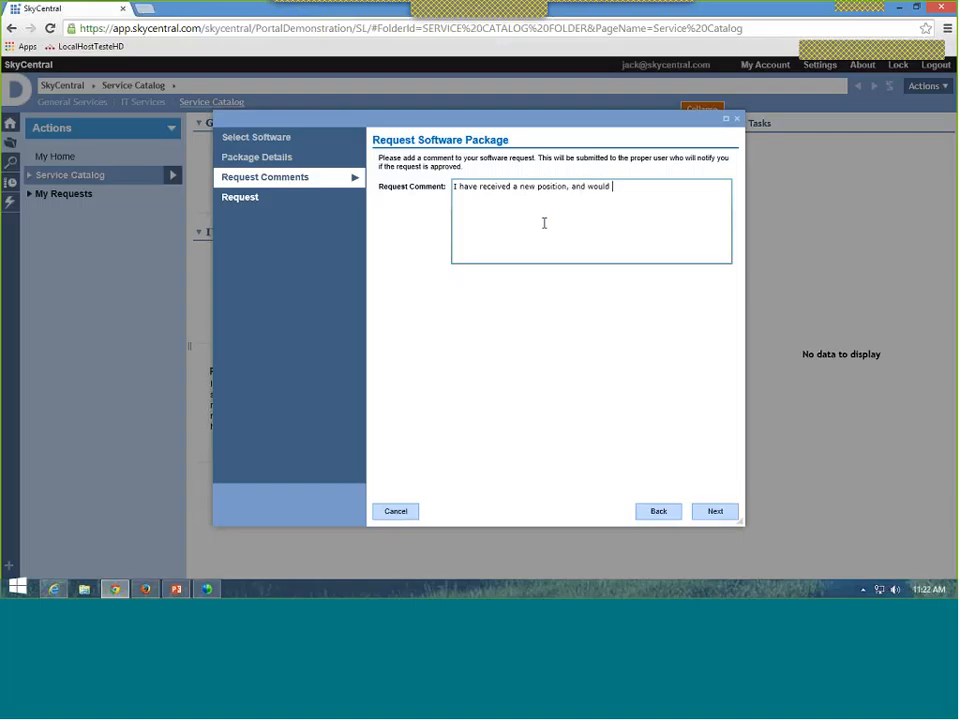
pyautogui.write('like to user')
pyautogui.press('BackSpace')
pyautogui.write('Project on my machine.')
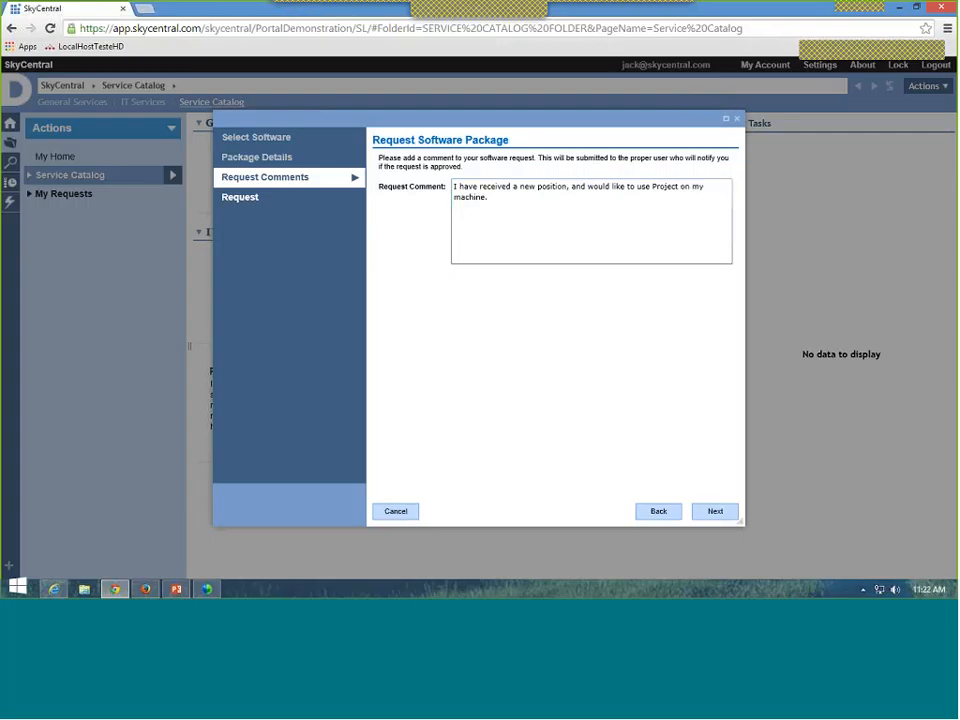
pyautogui.click(715, 511)
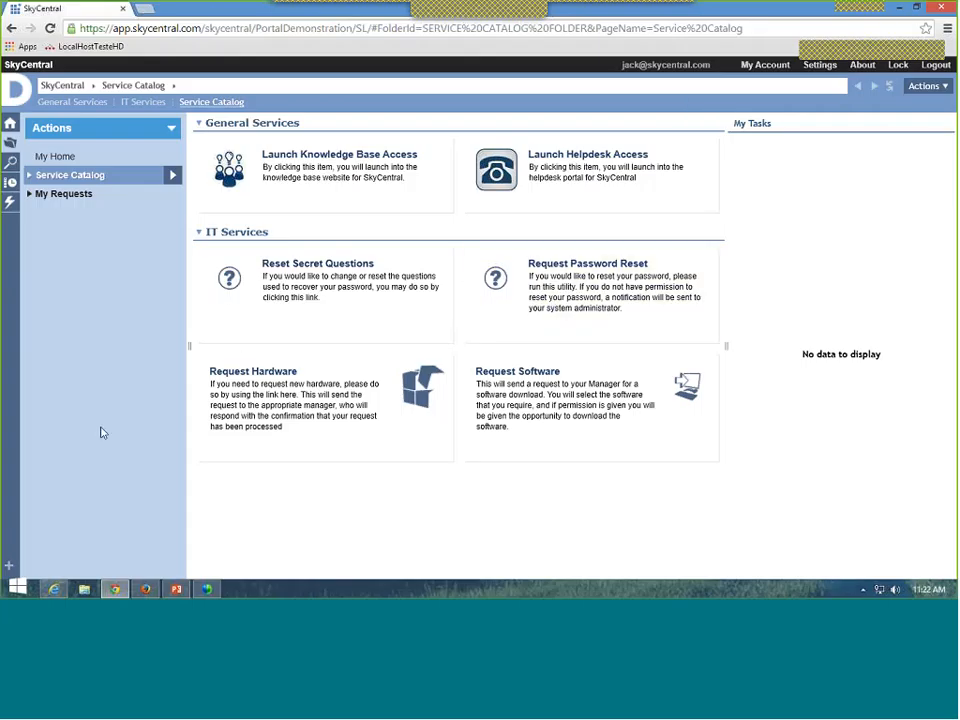
# Step: In the manager's Internet Explorer session, check My Home tasks for the new high-priority Software Request
pyautogui.click(54, 589)
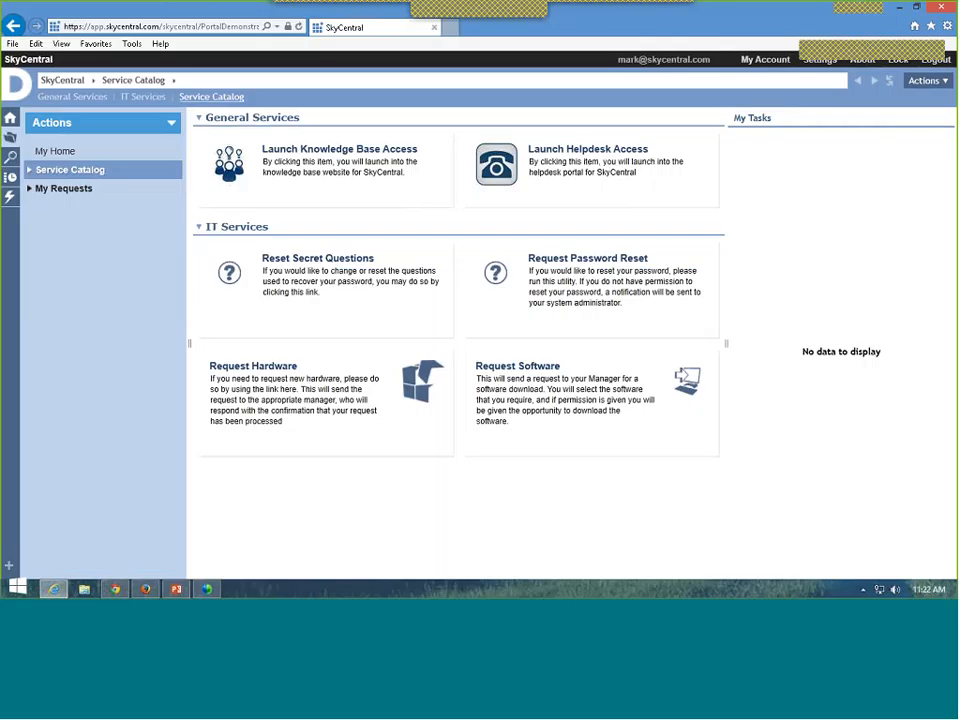
pyautogui.click(60, 154)
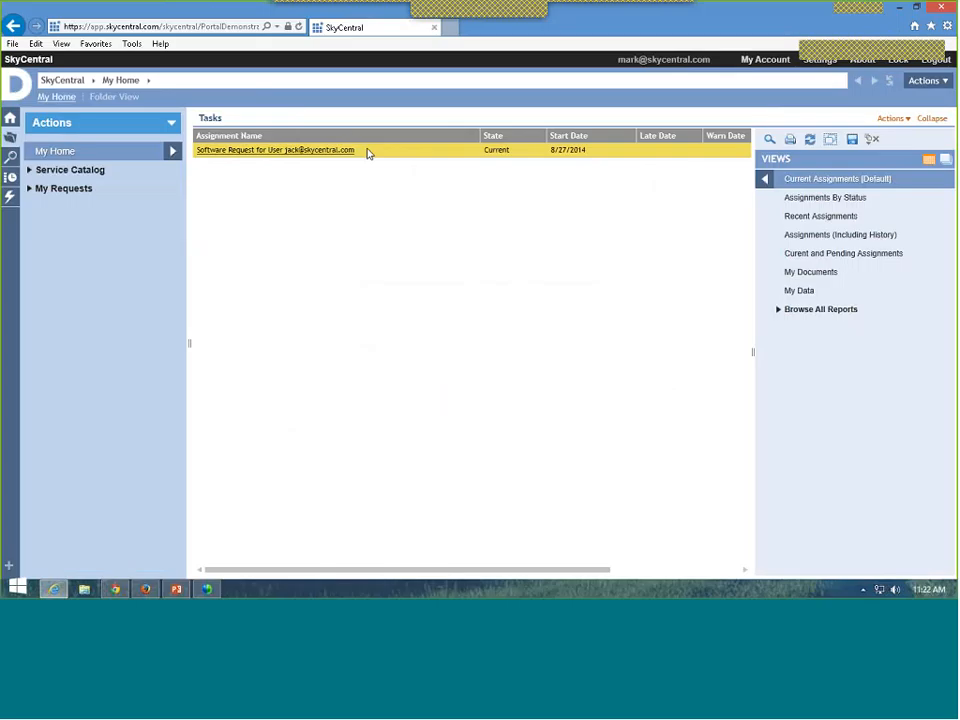
pyautogui.click(74, 171)
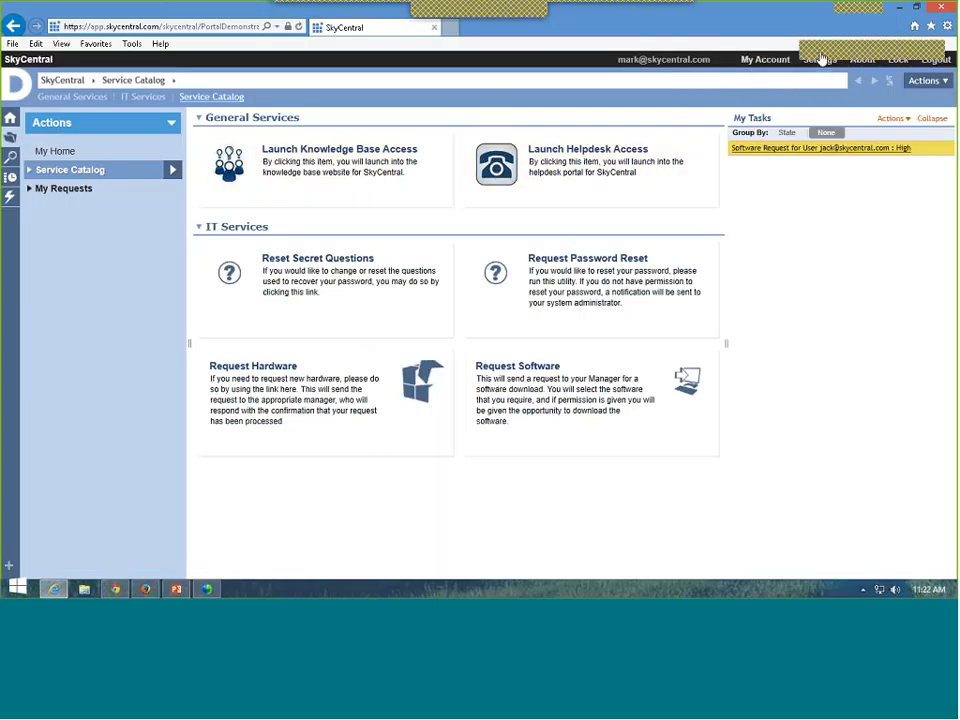
# Step: Open the pending Microsoft Project software request and comment 'This is approved'
pyautogui.click(793, 150)
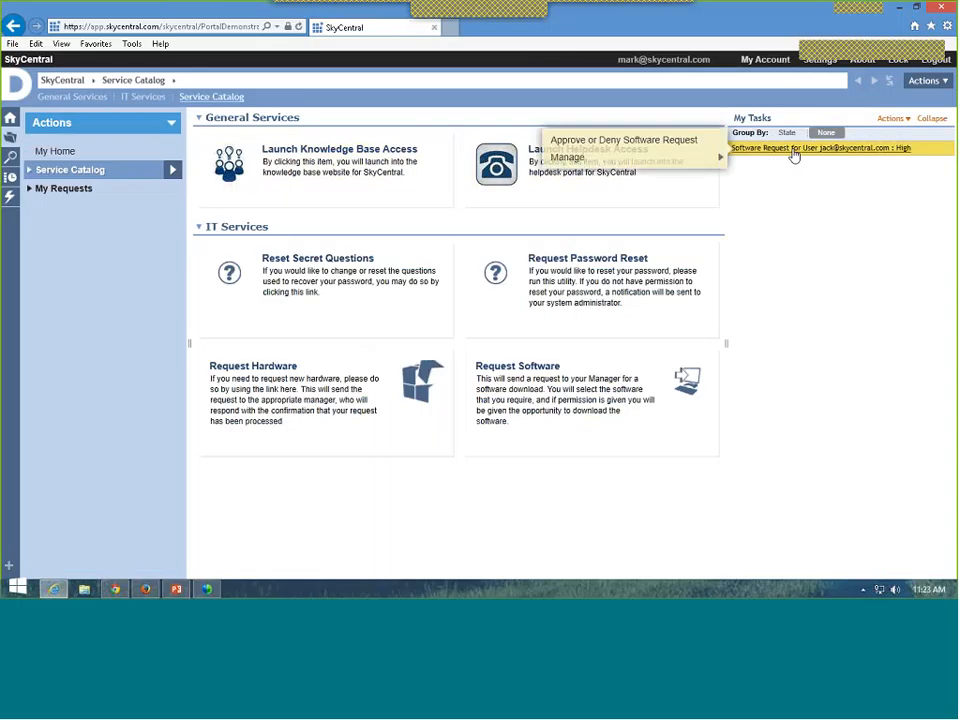
pyautogui.click(690, 84)
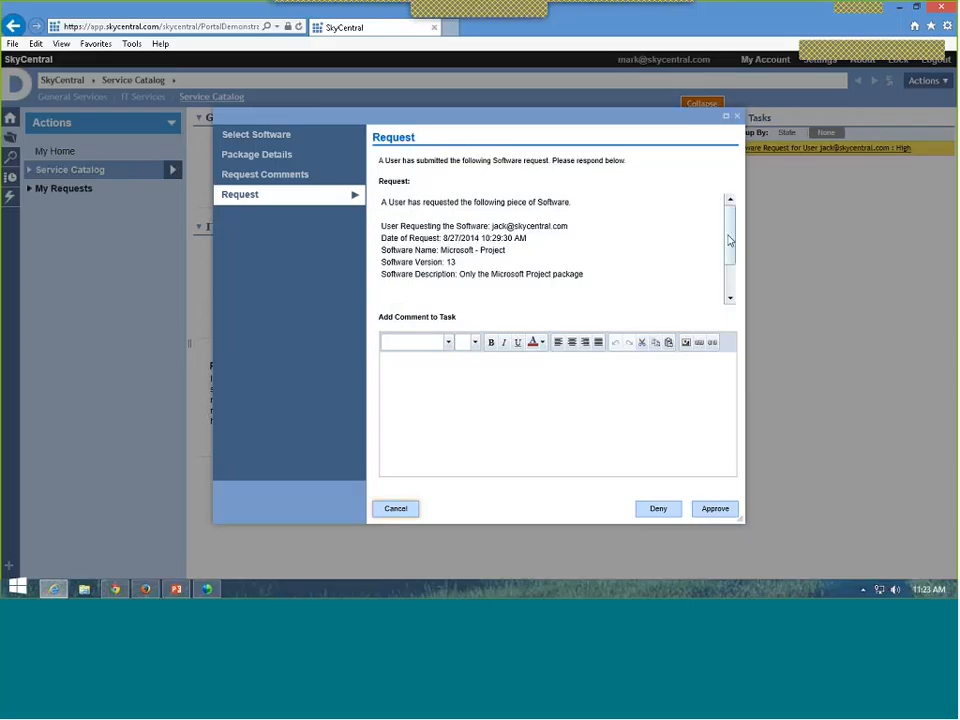
pyautogui.moveTo(729, 240); pyautogui.dragTo(729, 268)
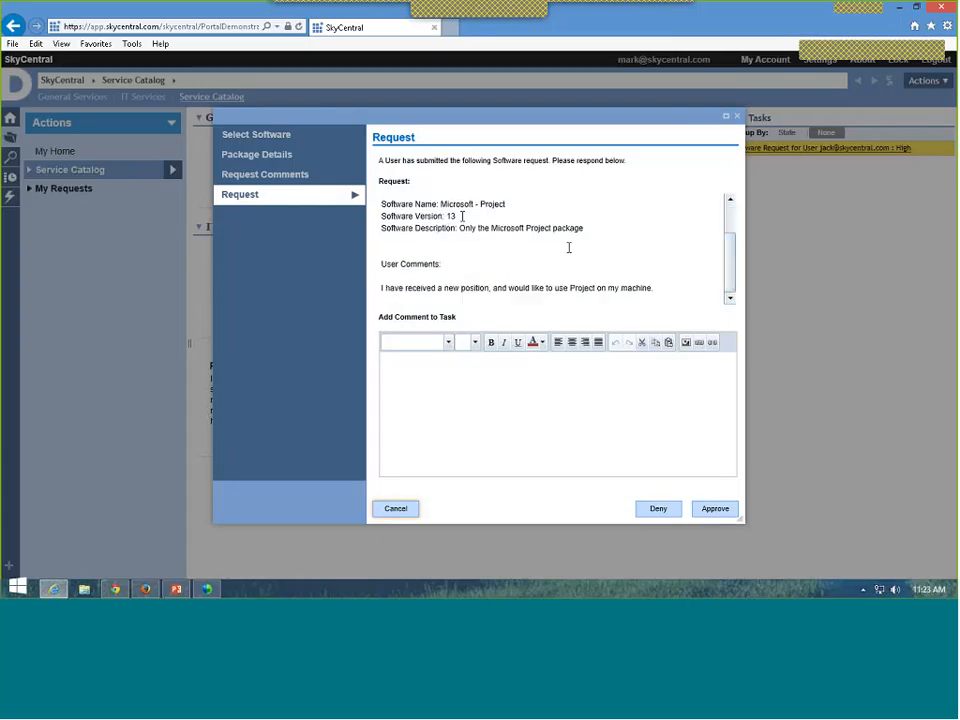
pyautogui.click(500, 387)
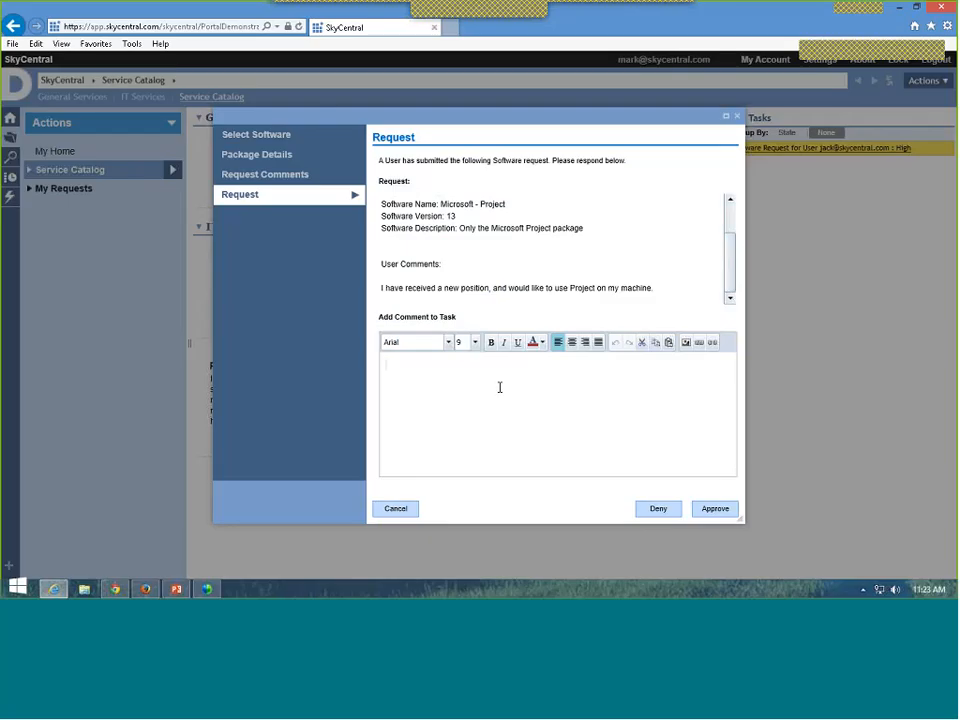
pyautogui.write('This is approved.')
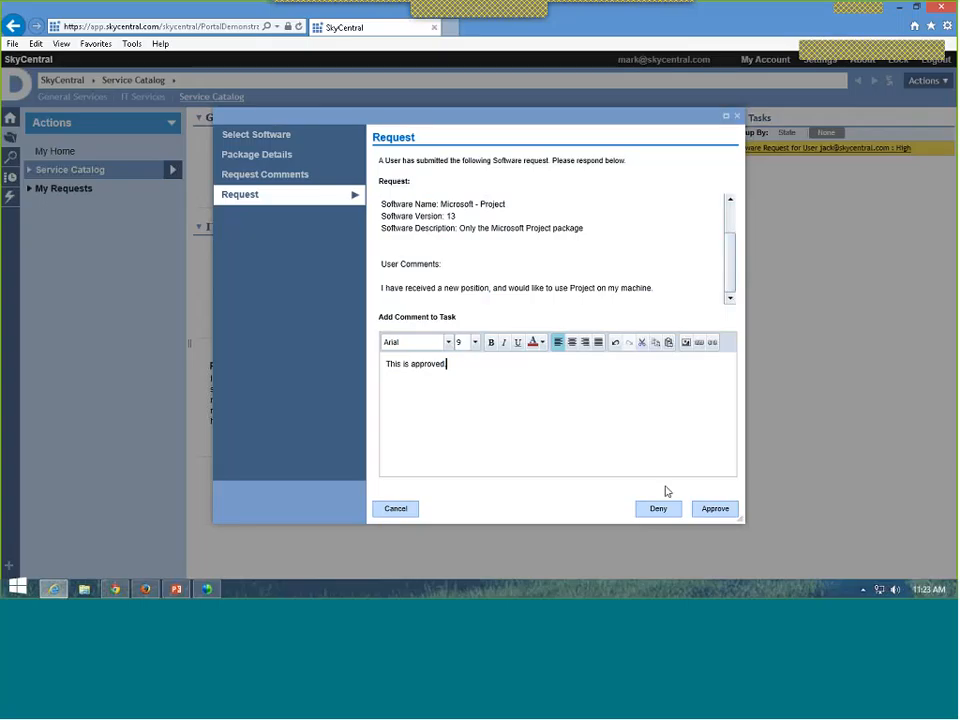
# Step: Approve the Microsoft Project request with the 'This is approved' comment
pyautogui.click(703, 510)
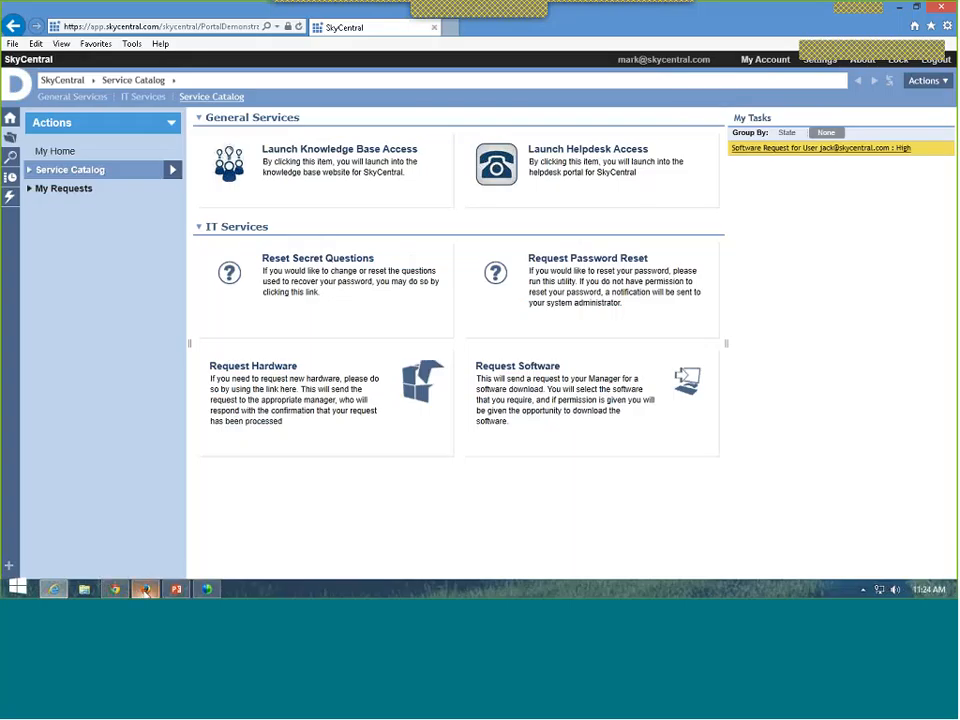
pyautogui.moveTo(145, 591)
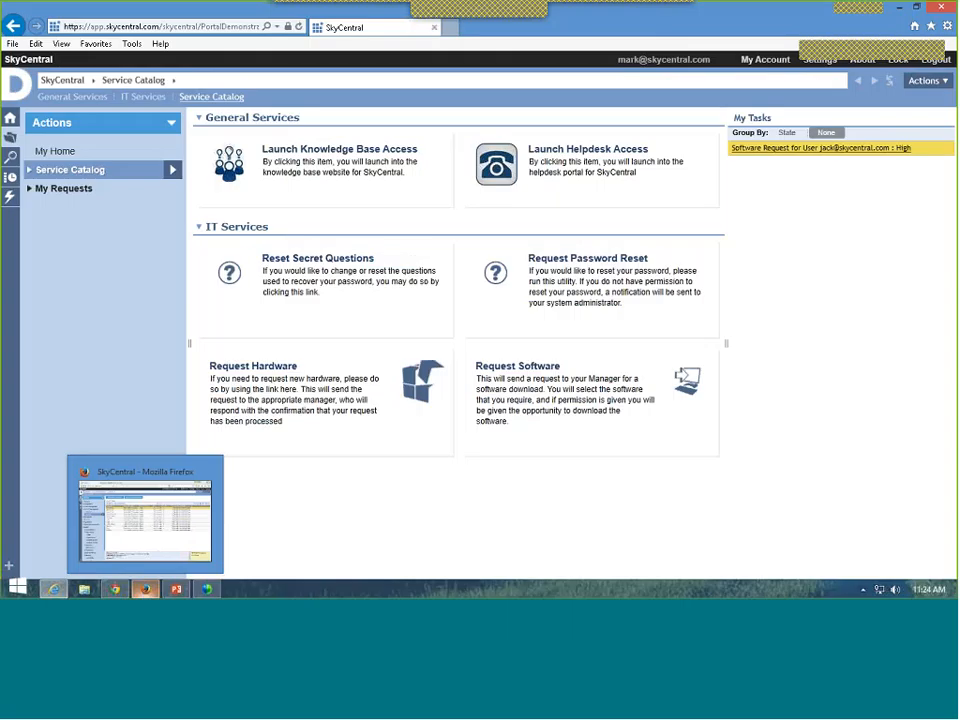
# Step: In the administrator's Firefox session, open the Microsoft - Project assignment notice for review
pyautogui.click(145, 515)
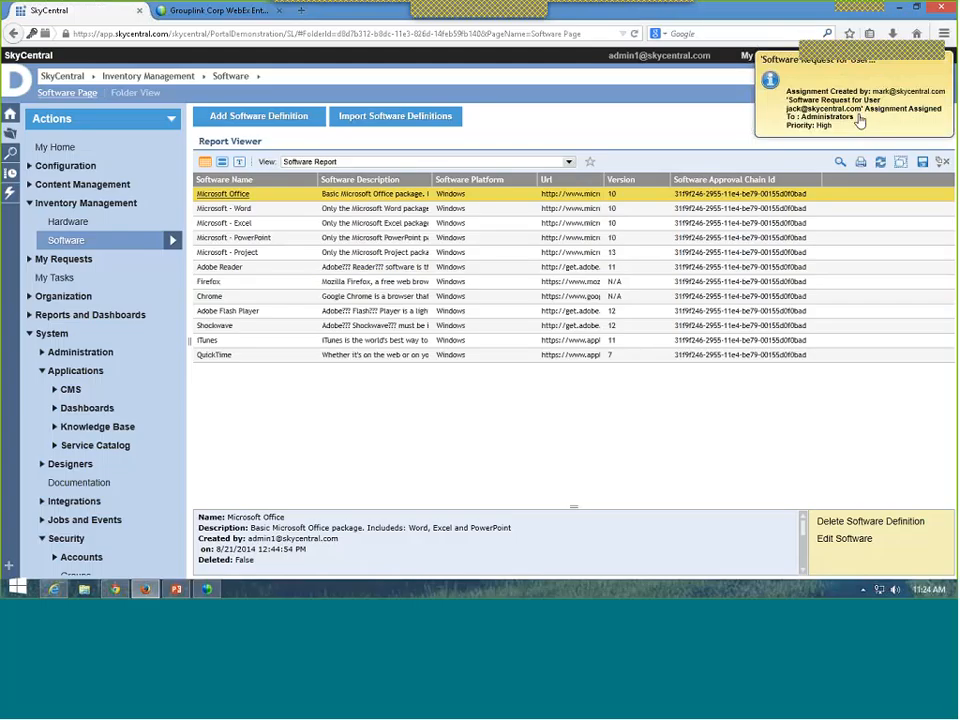
pyautogui.click(860, 120)
pyautogui.click(722, 66)
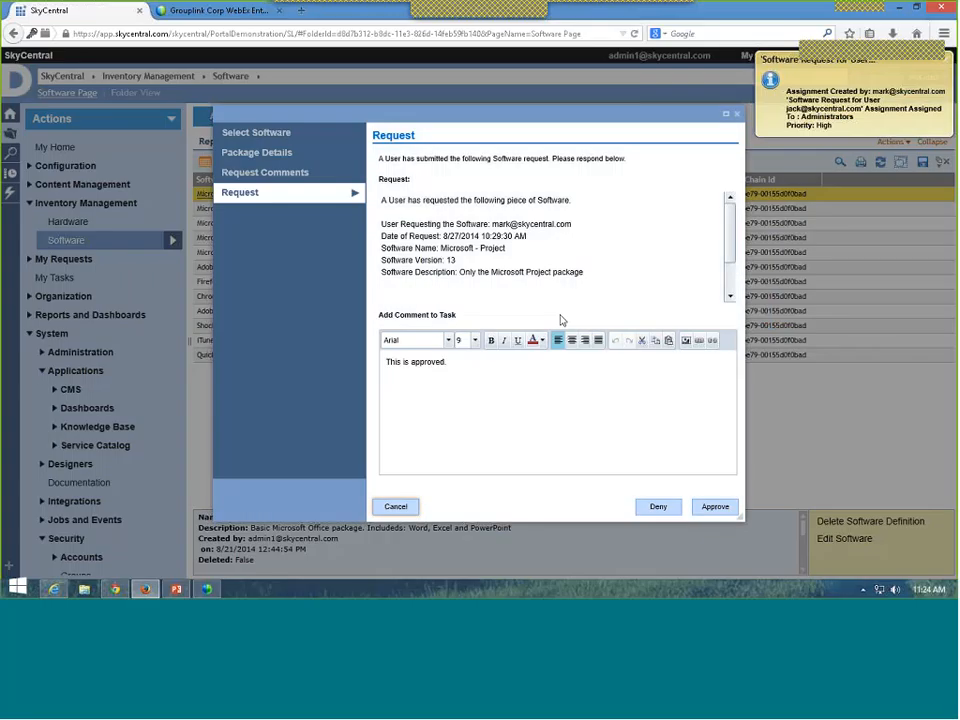
# Step: Append 'Please go here to download this product.' to the comment and select 'here' for linking
pyautogui.click(466, 368)
pyautogui.write('F')
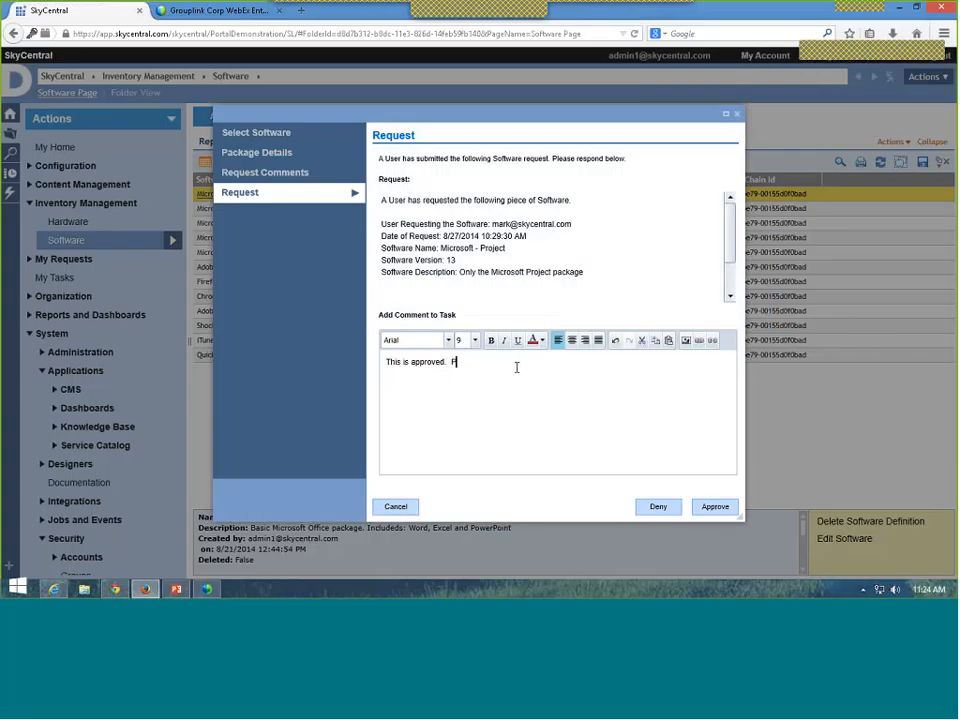
pyautogui.write('lease go there to download this product.')
pyautogui.doubleClick(503, 364)
pyautogui.click(699, 340)
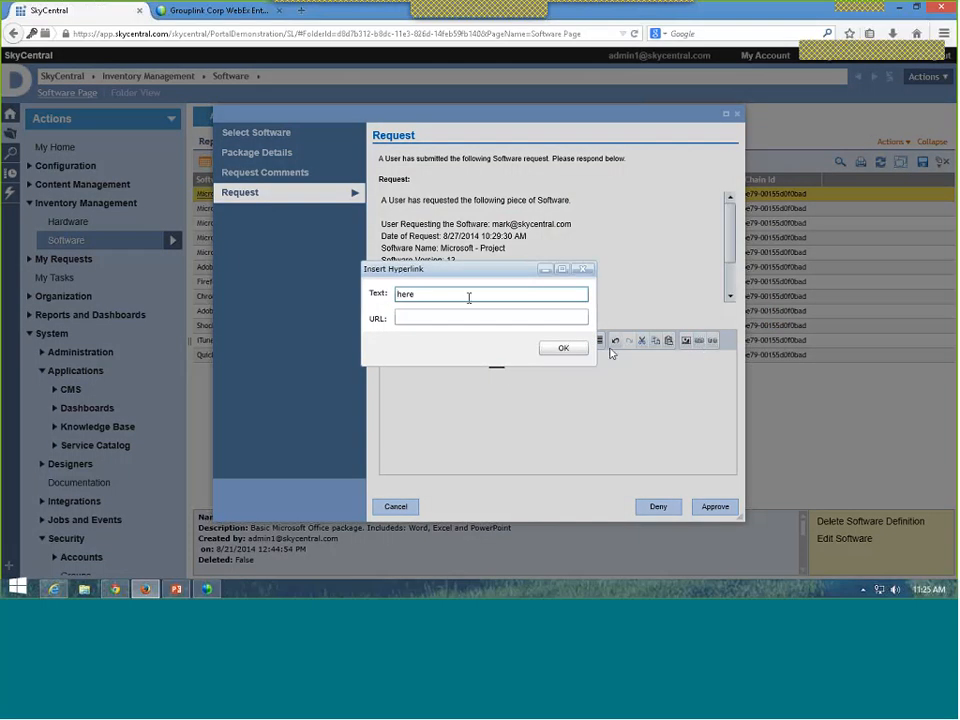
pyautogui.click(450, 321)
pyautogui.click(450, 319)
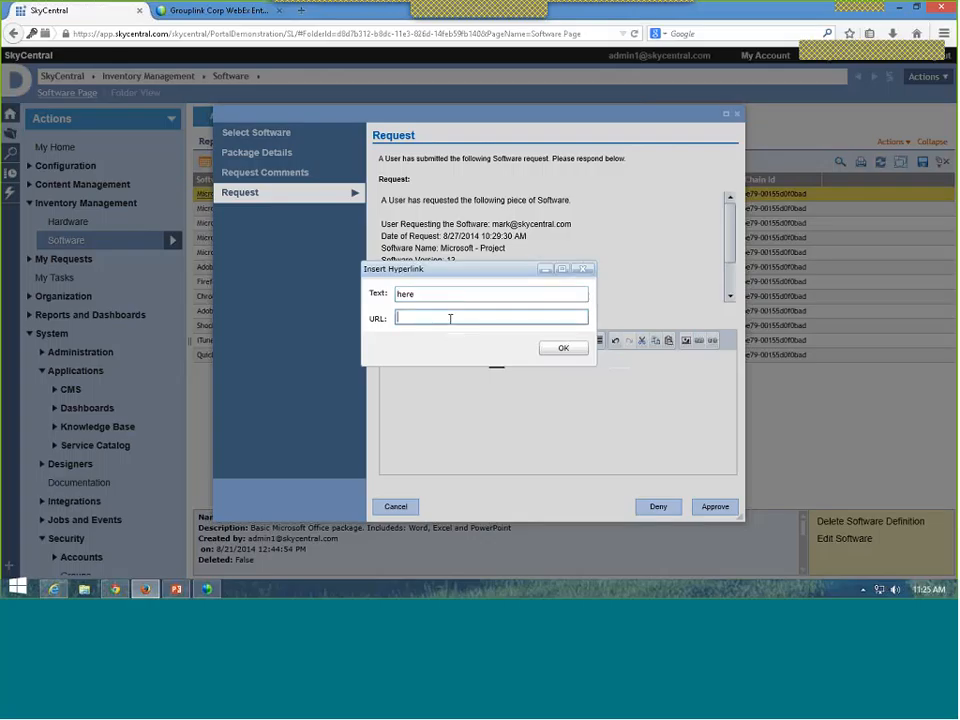
pyautogui.write('www.microsoft.com')
pyautogui.click(563, 349)
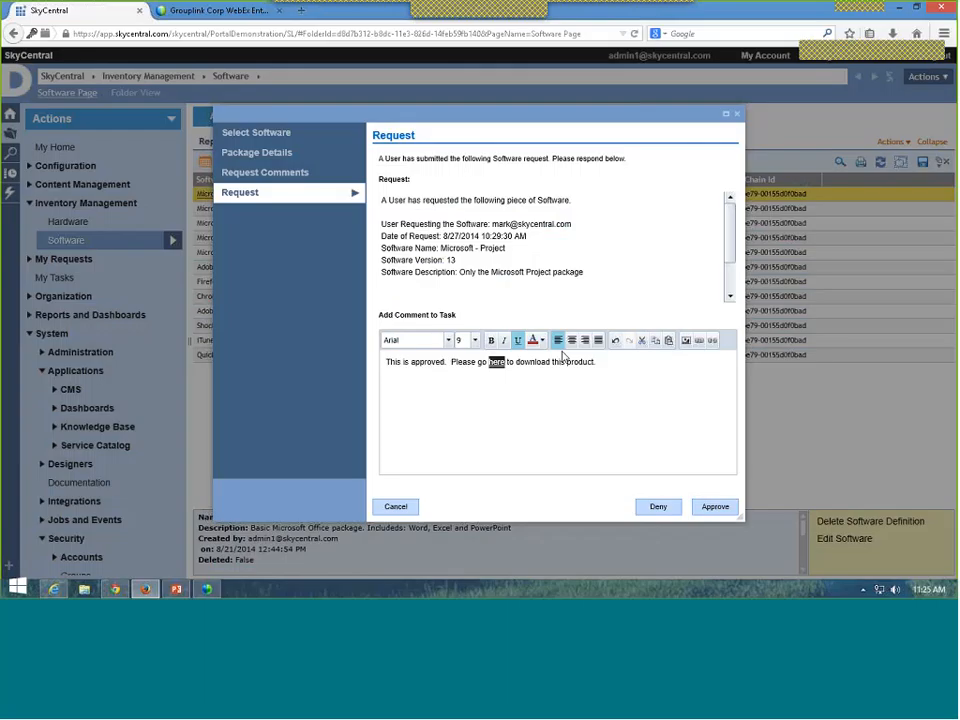
pyautogui.click(517, 362)
pyautogui.click(714, 507)
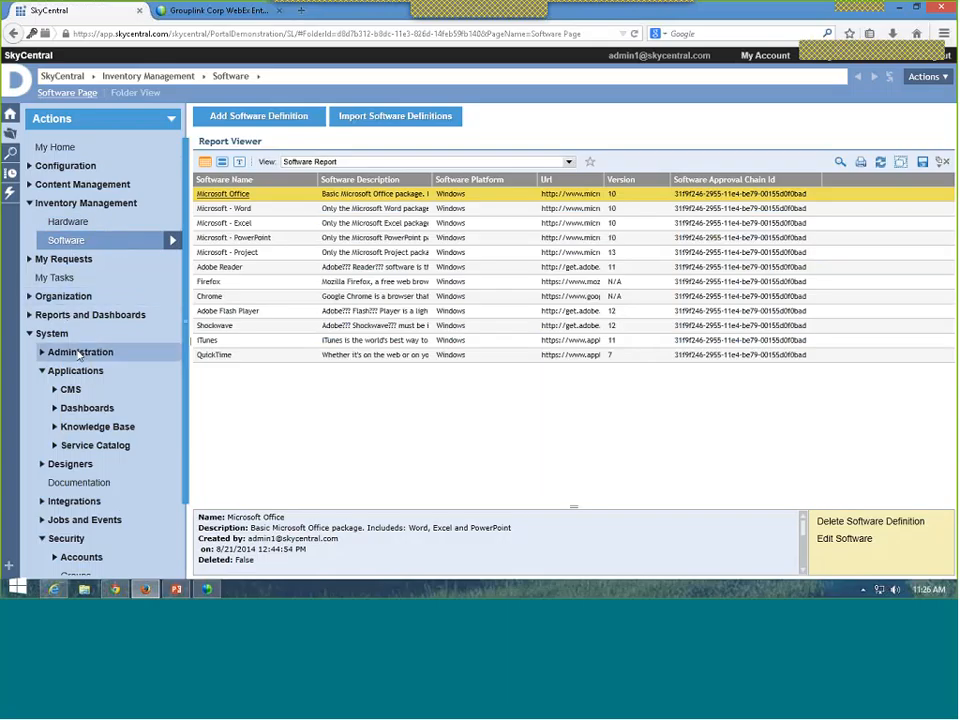
# Step: Open Designers > Approval Chains to list the Demo Approval Chain and Software Request chains
pyautogui.click(82, 447)
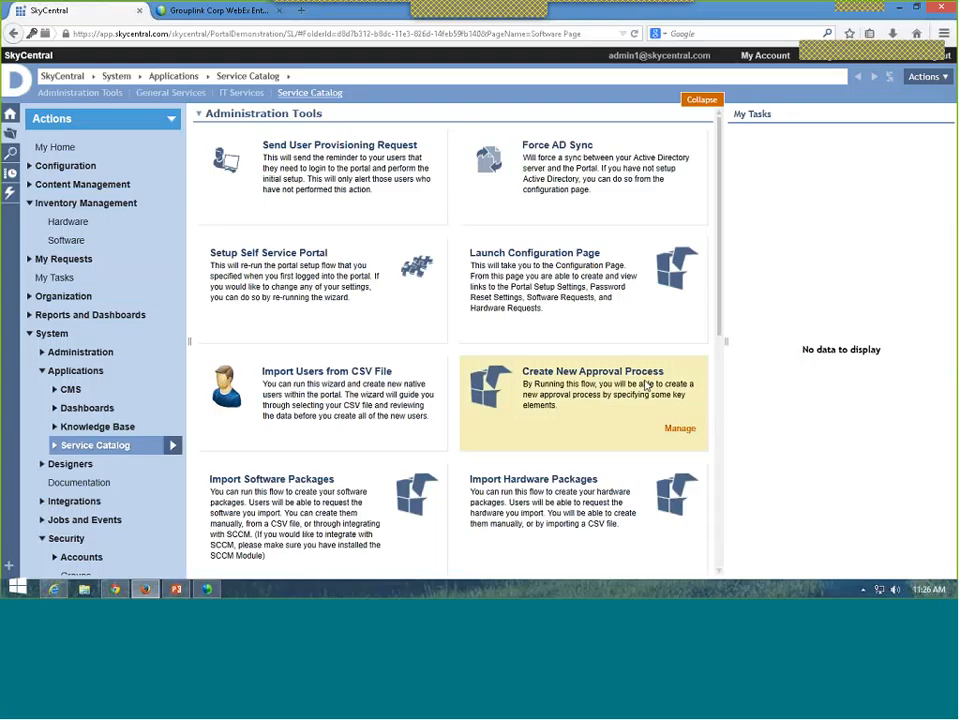
pyautogui.click(591, 379)
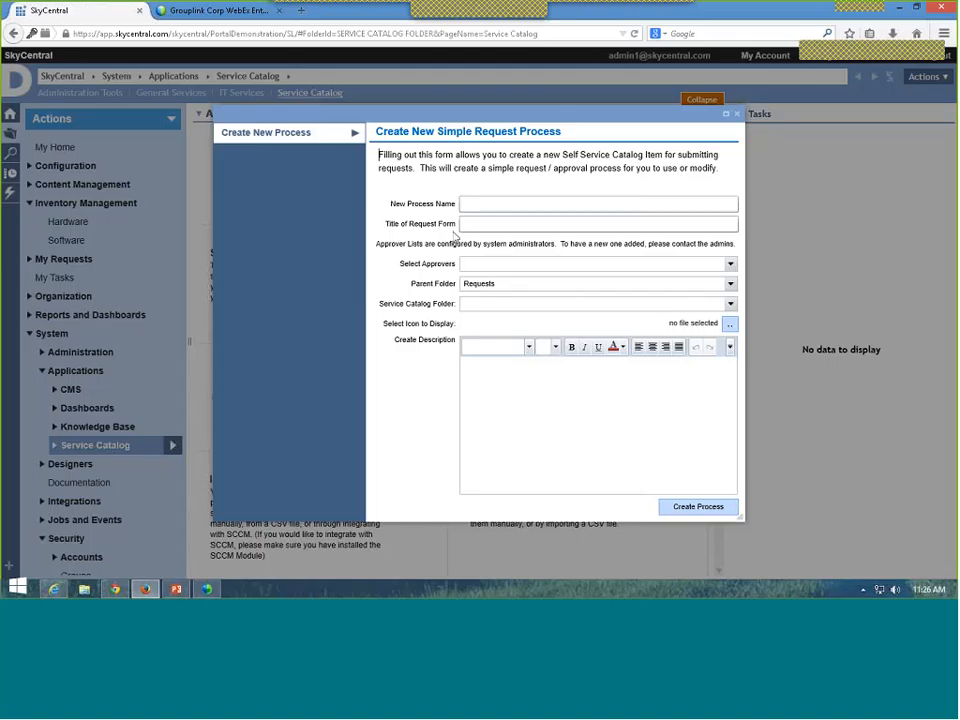
pyautogui.click(737, 116)
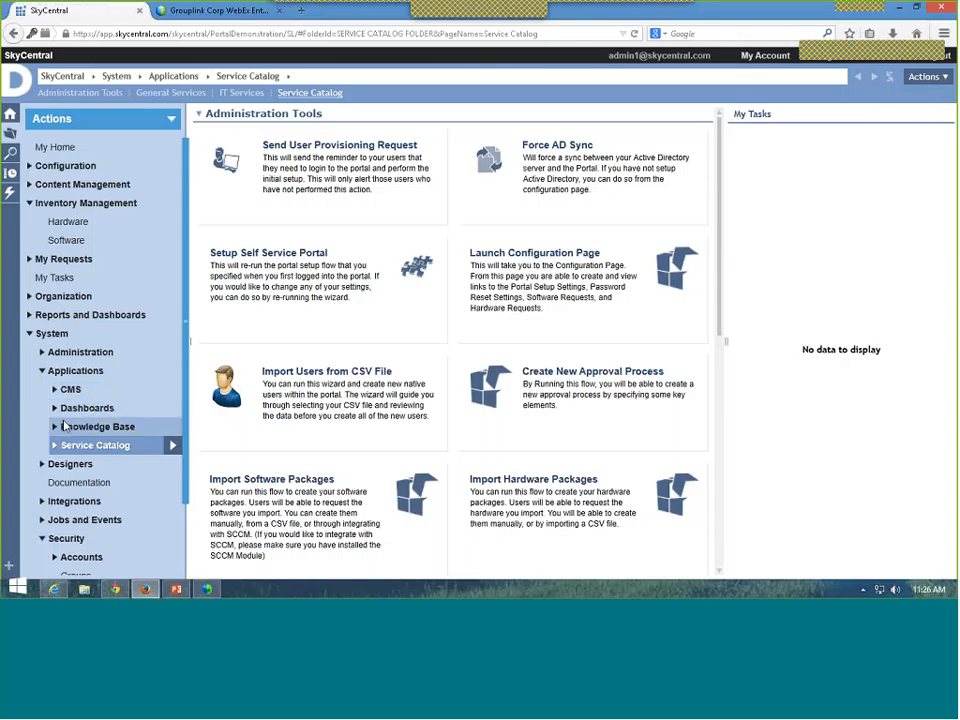
pyautogui.scroll(-1, 32, 432)
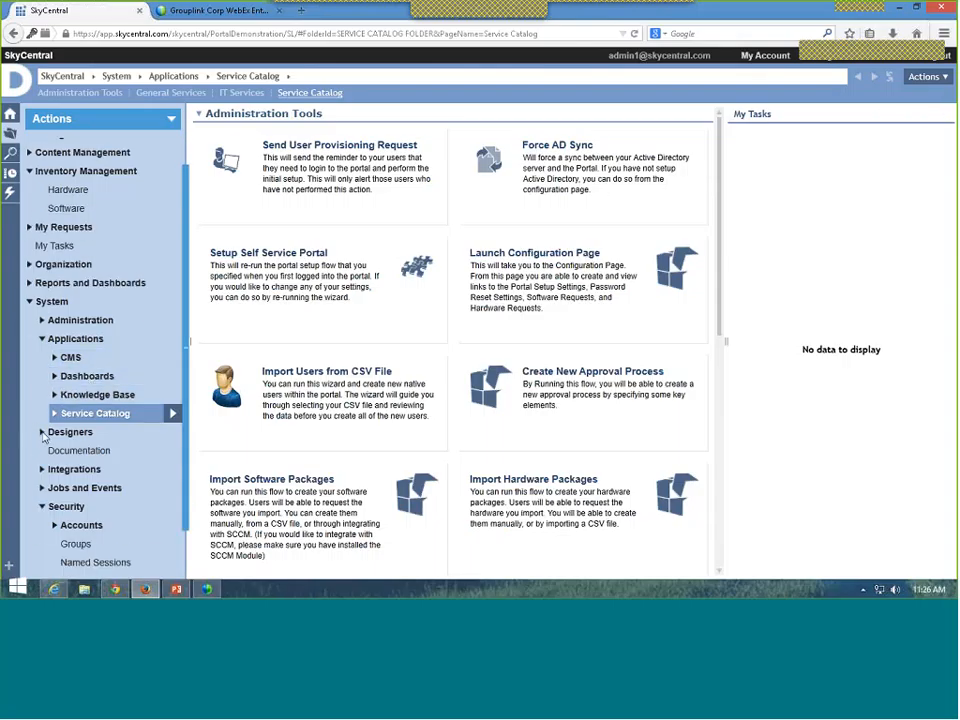
pyautogui.click(43, 433)
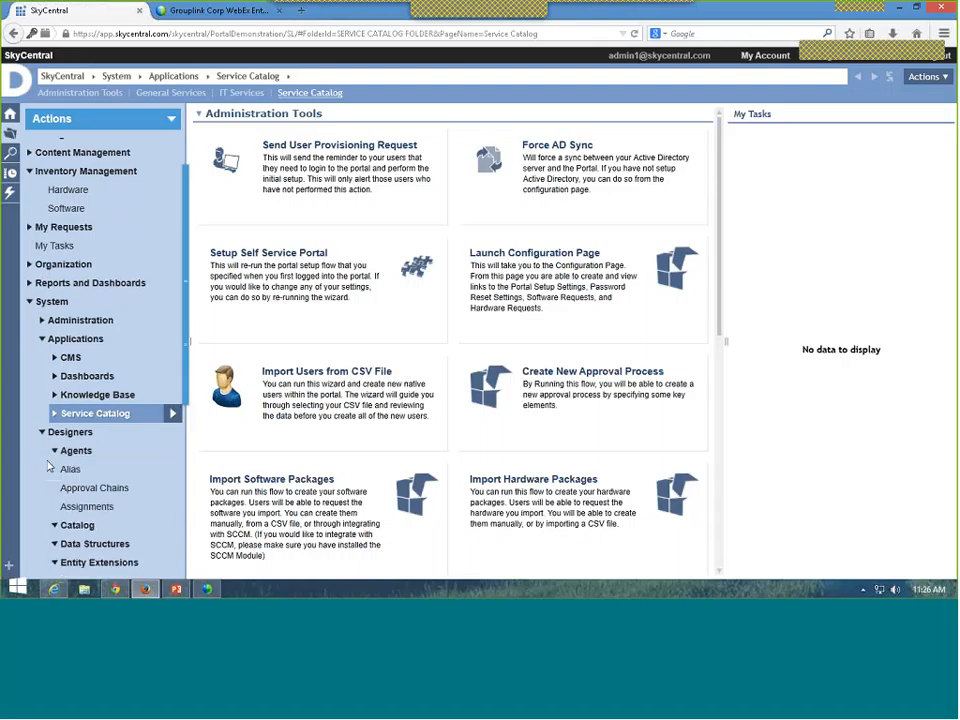
pyautogui.click(86, 489)
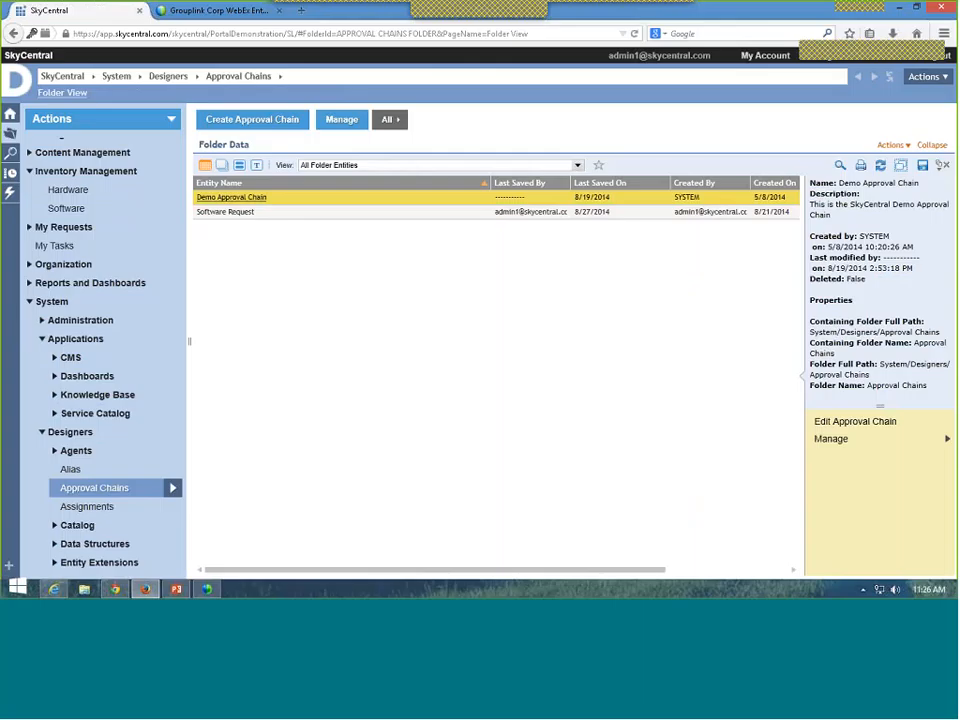
# Step: Add and save approval chain 'Time Off Request' with one level approved by the Manager relation
pyautogui.click(258, 122)
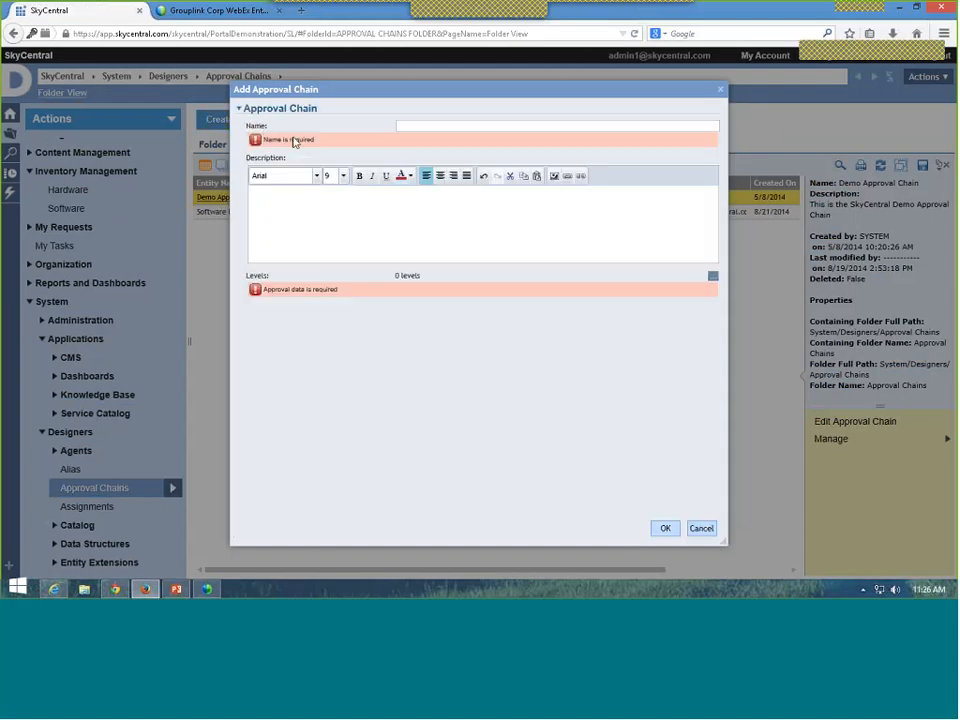
pyautogui.click(418, 125)
pyautogui.write('Time Off Request')
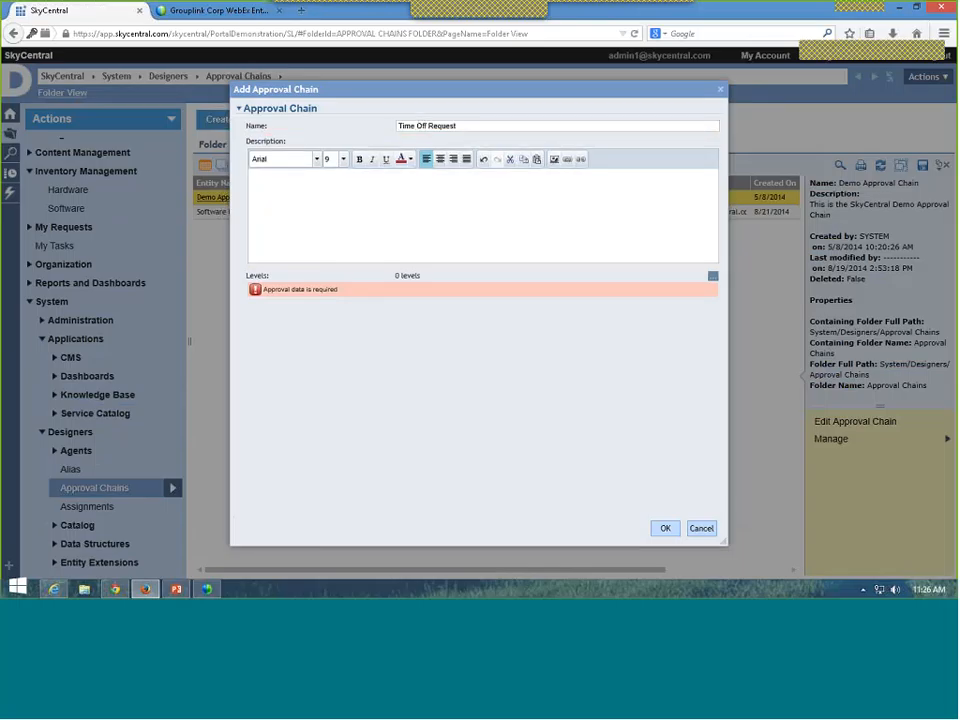
pyautogui.click(713, 260)
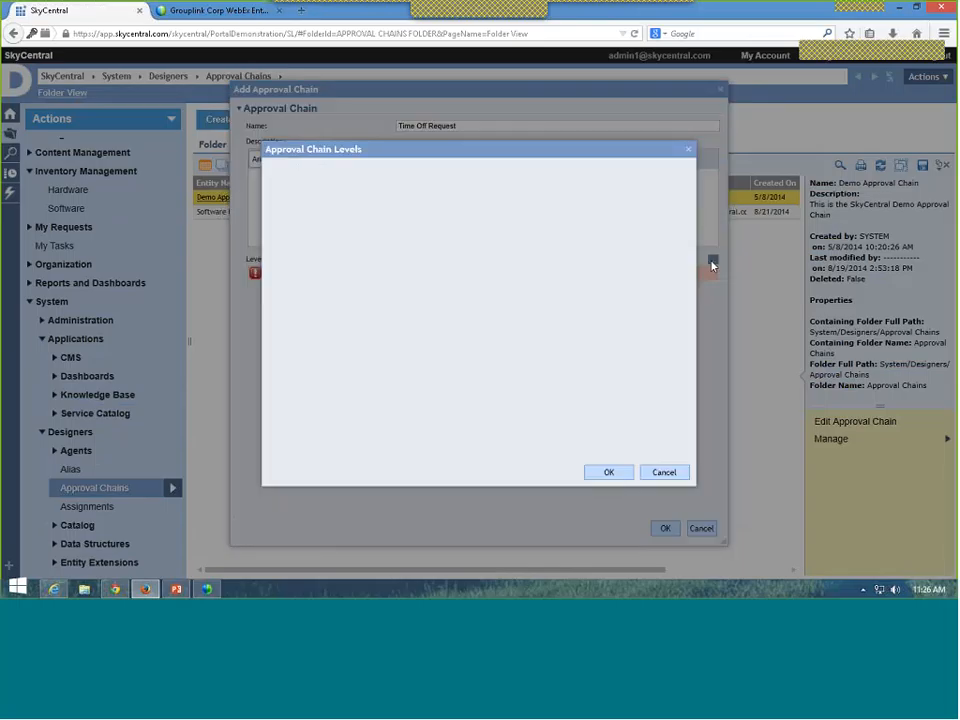
pyautogui.click(626, 176)
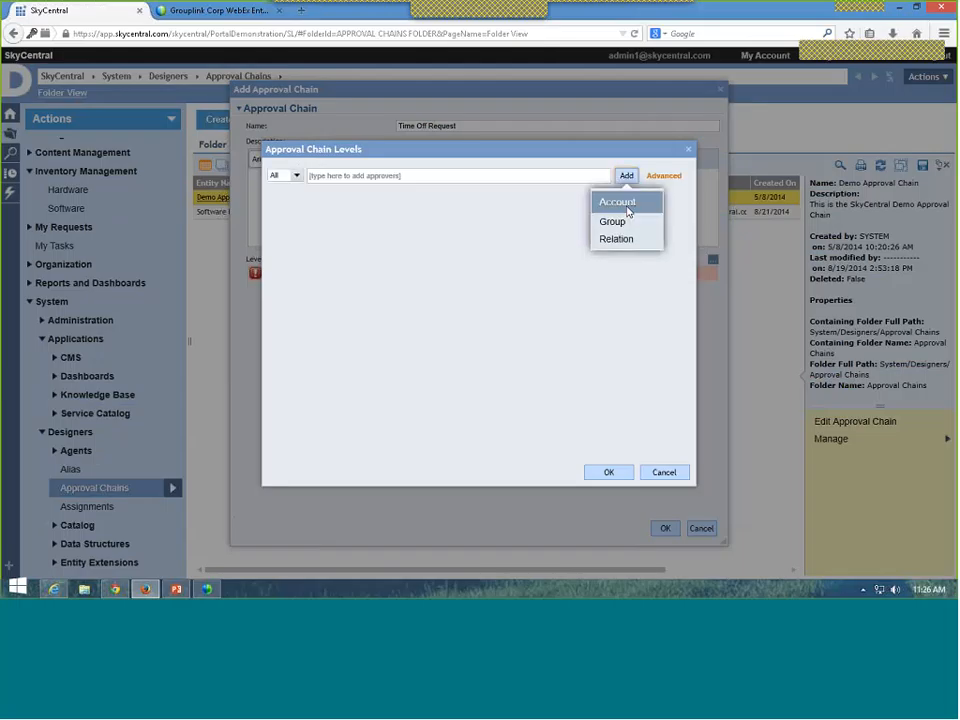
pyautogui.click(620, 240)
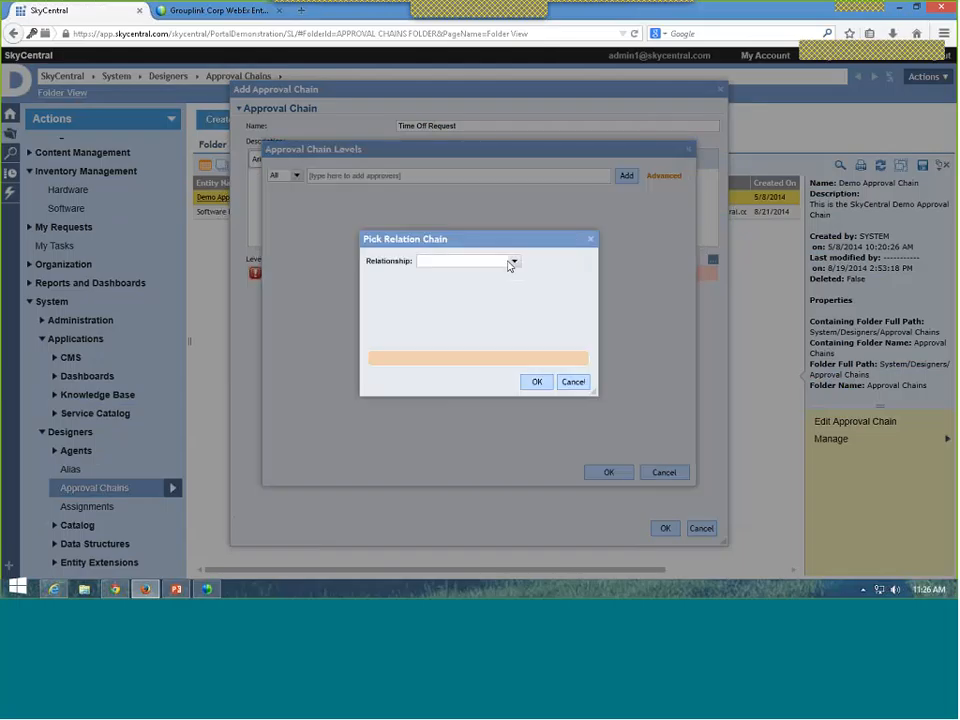
pyautogui.click(513, 262)
pyautogui.click(440, 278)
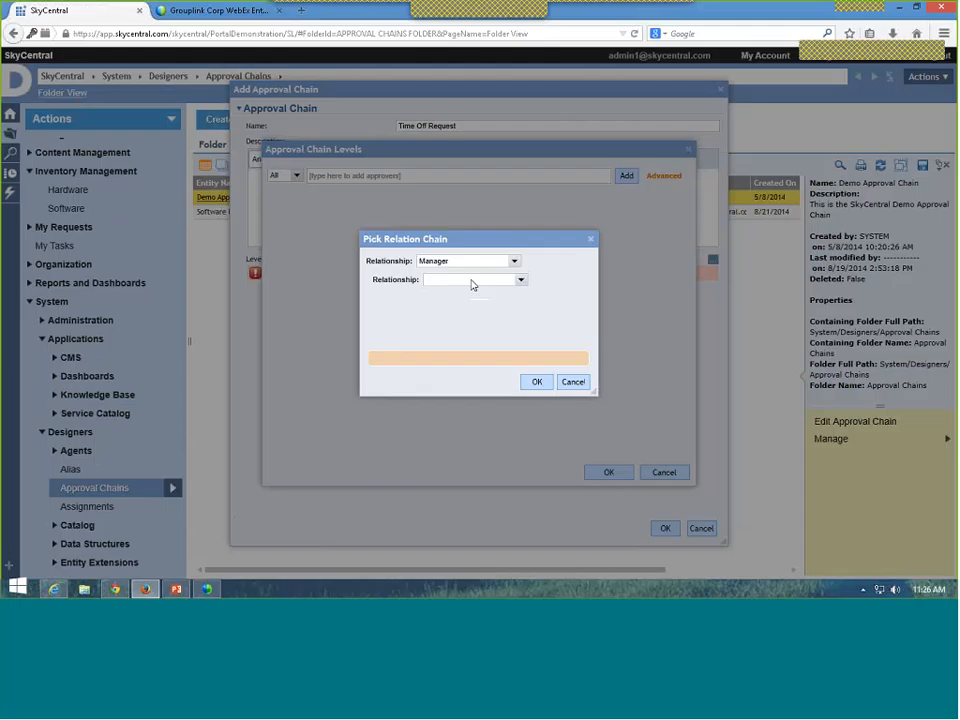
pyautogui.click(537, 383)
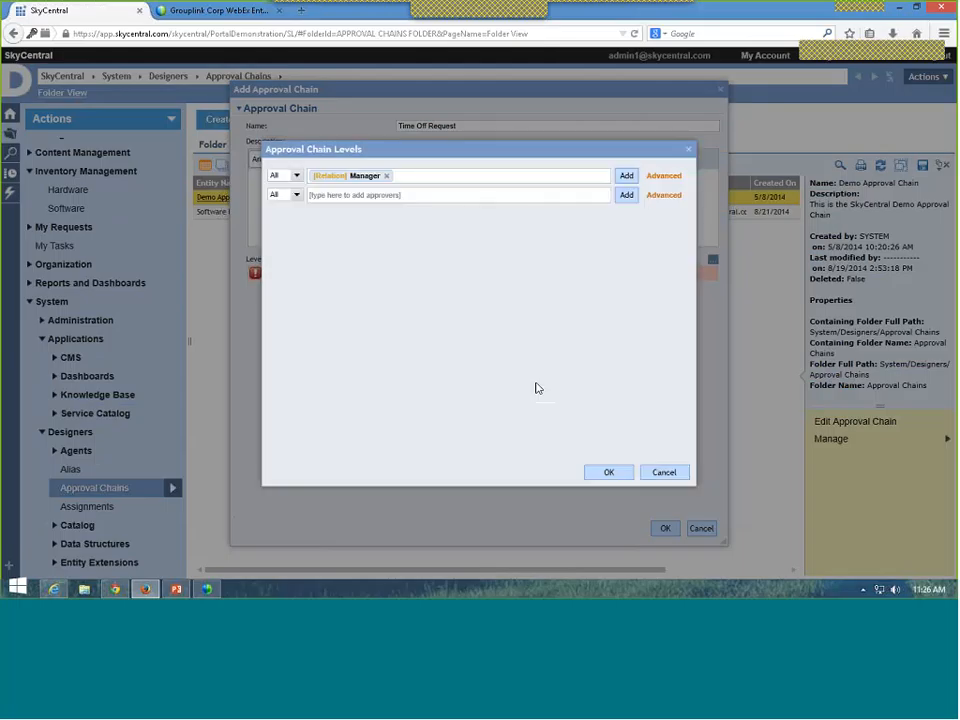
pyautogui.click(605, 474)
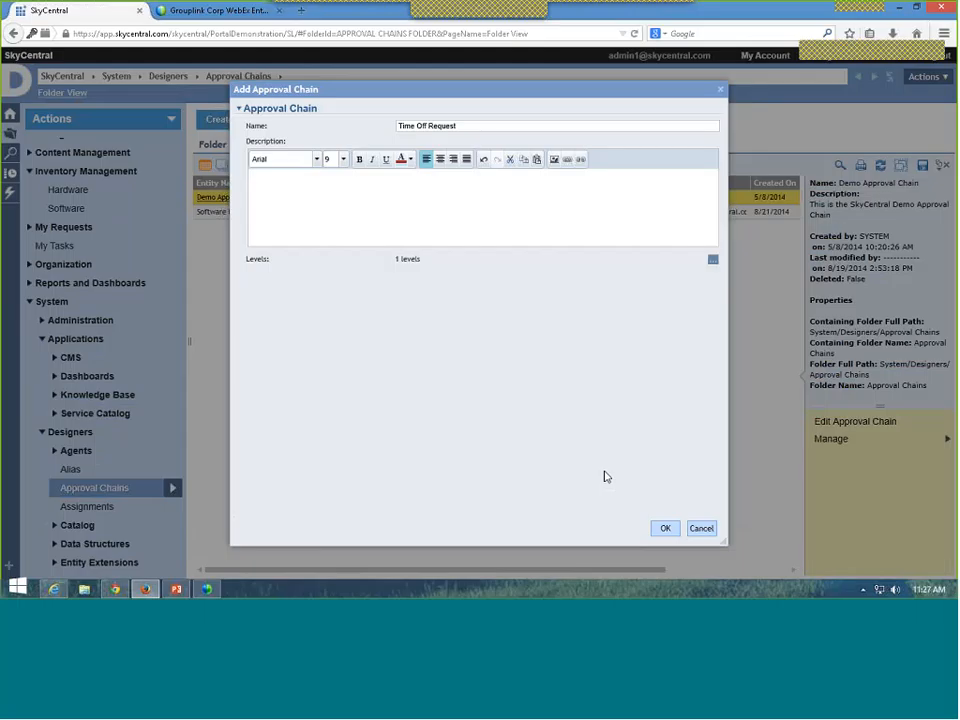
pyautogui.click(665, 529)
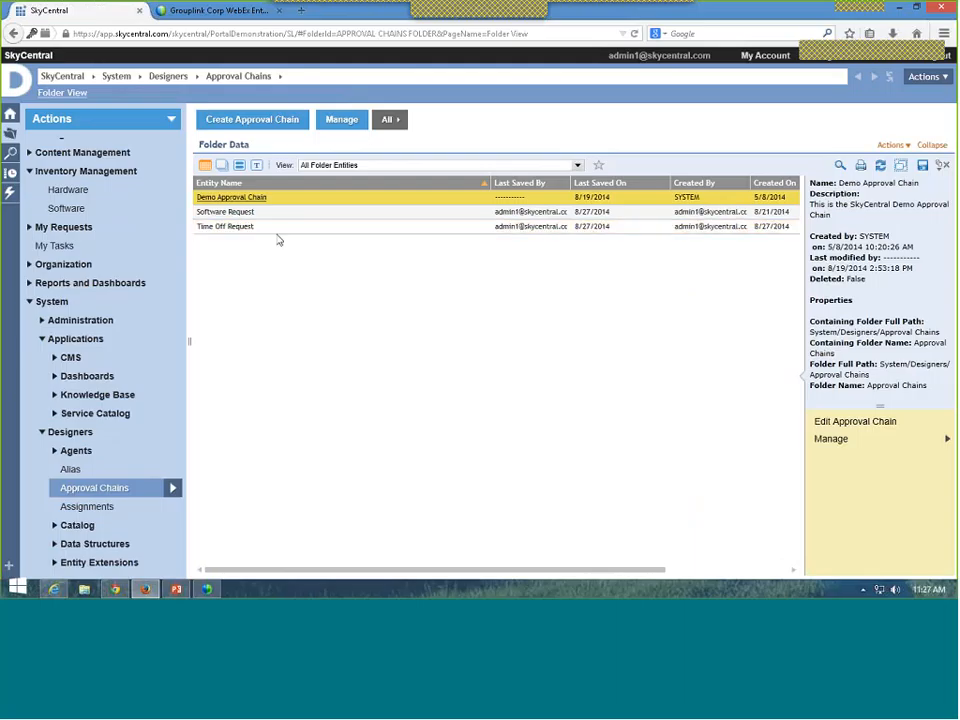
# Step: Start a new simple request process and fill in its name and request form title
pyautogui.click(95, 414)
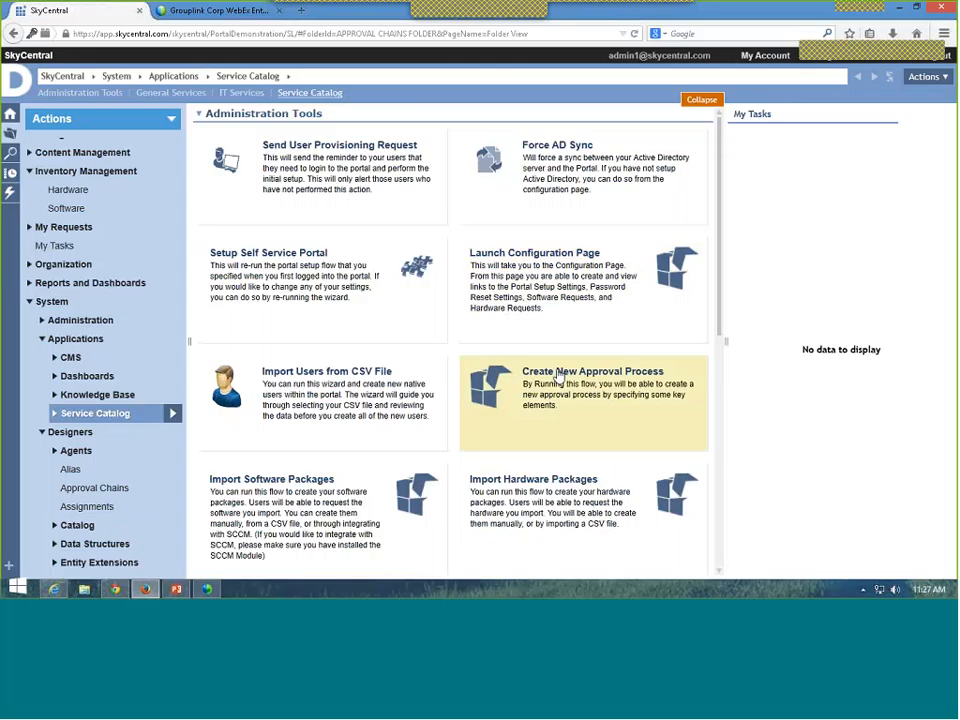
pyautogui.click(572, 379)
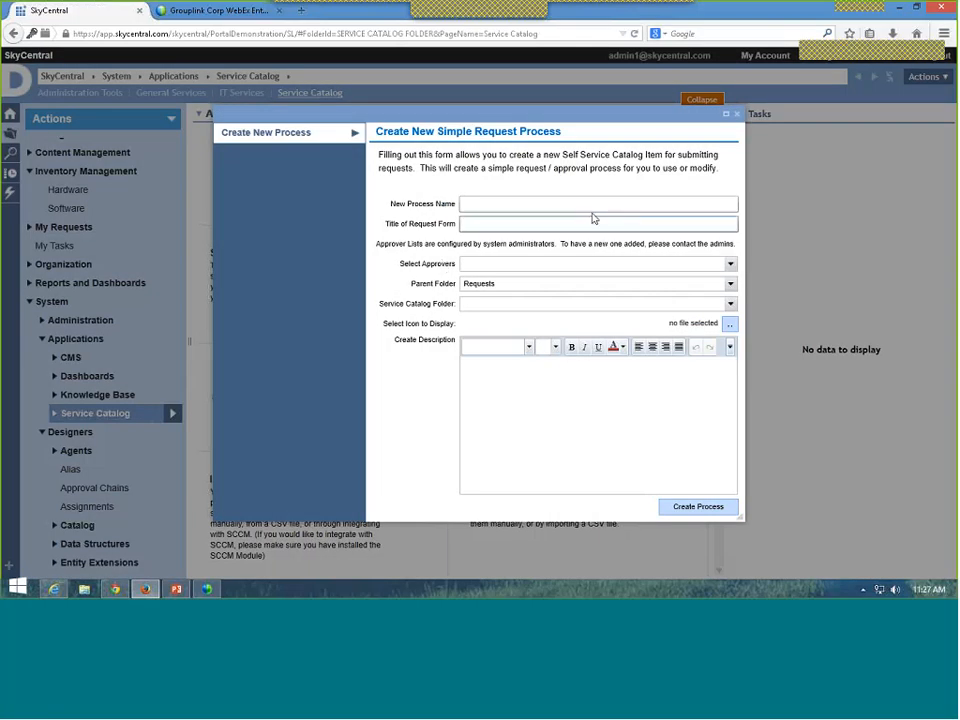
pyautogui.click(561, 204)
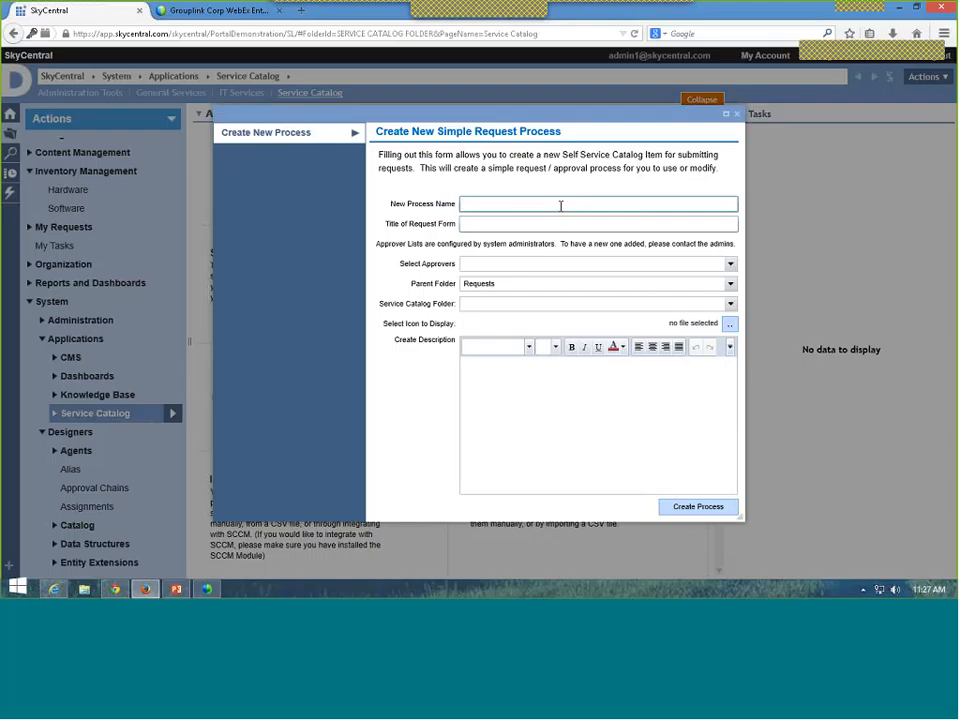
pyautogui.write('Request')
pyautogui.press('Tab')
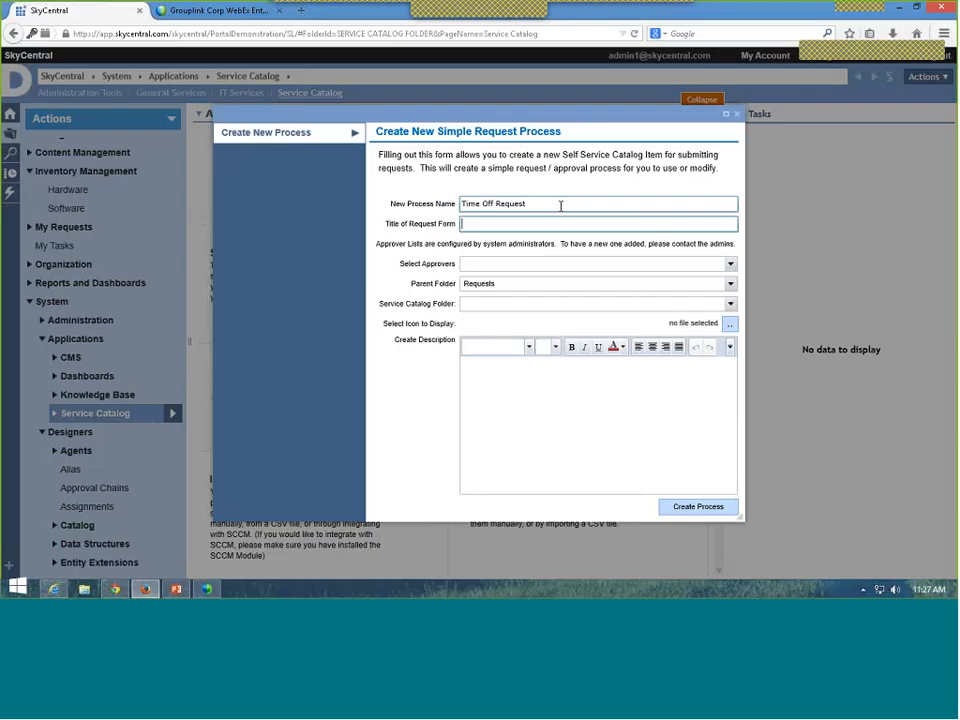
pyautogui.write('Request o')
pyautogui.write('for Time Off')
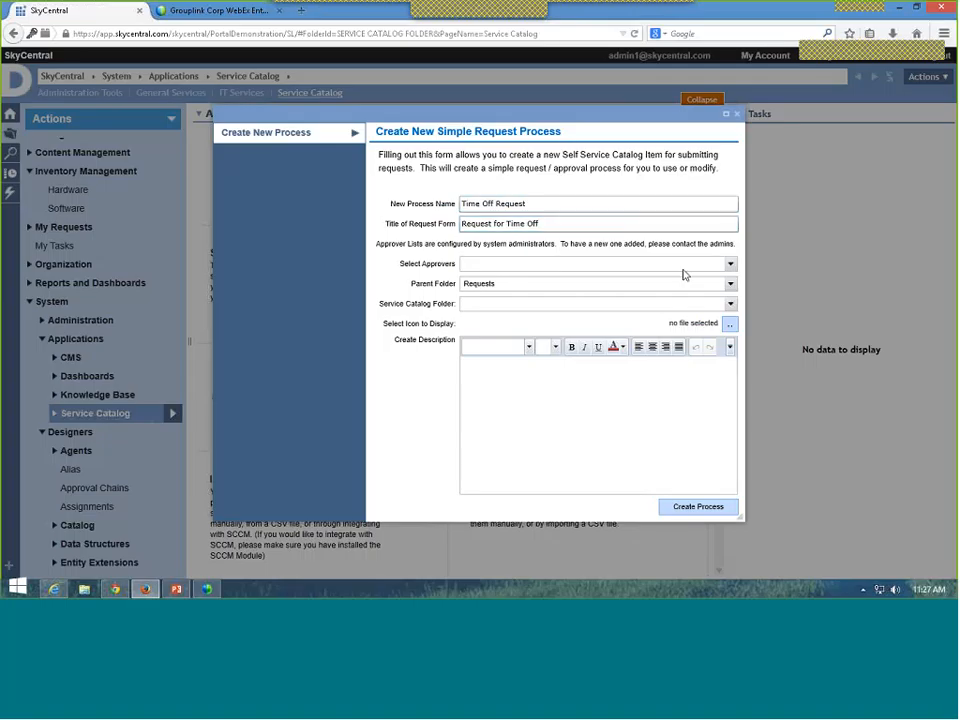
# Step: Use the Time Off Request chain as approvers and file the process under General Services
pyautogui.click(730, 264)
pyautogui.click(636, 311)
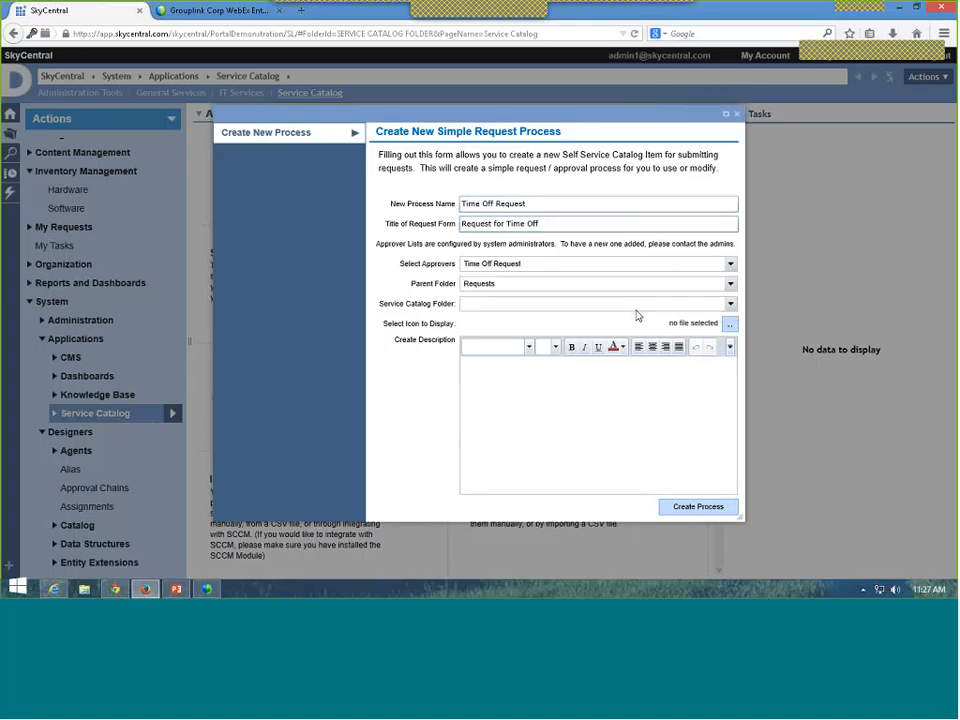
pyautogui.click(555, 265)
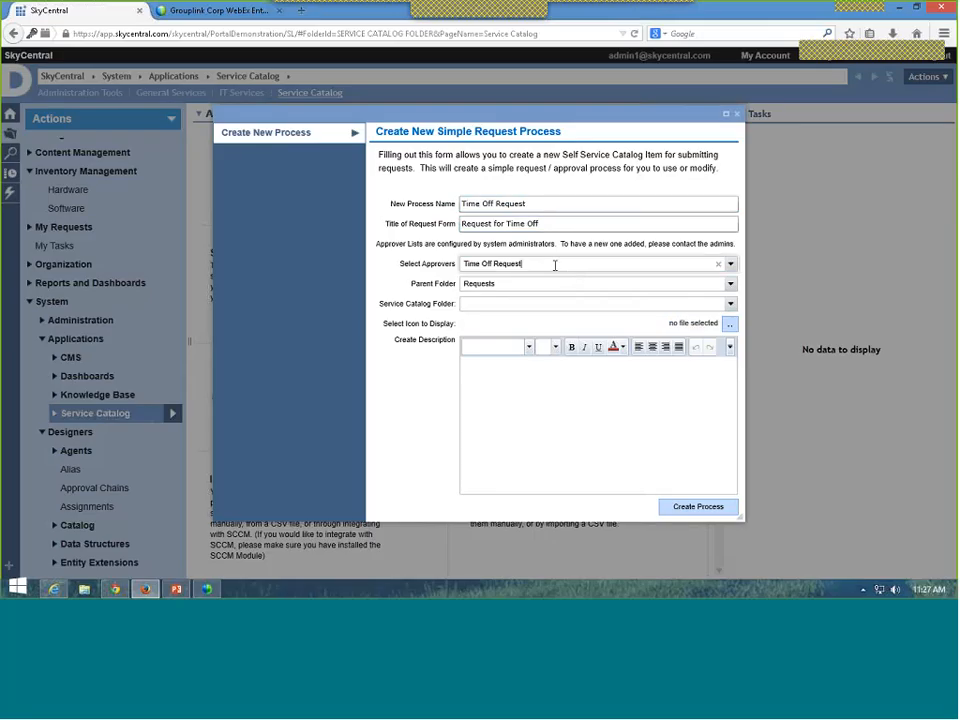
pyautogui.click(730, 304)
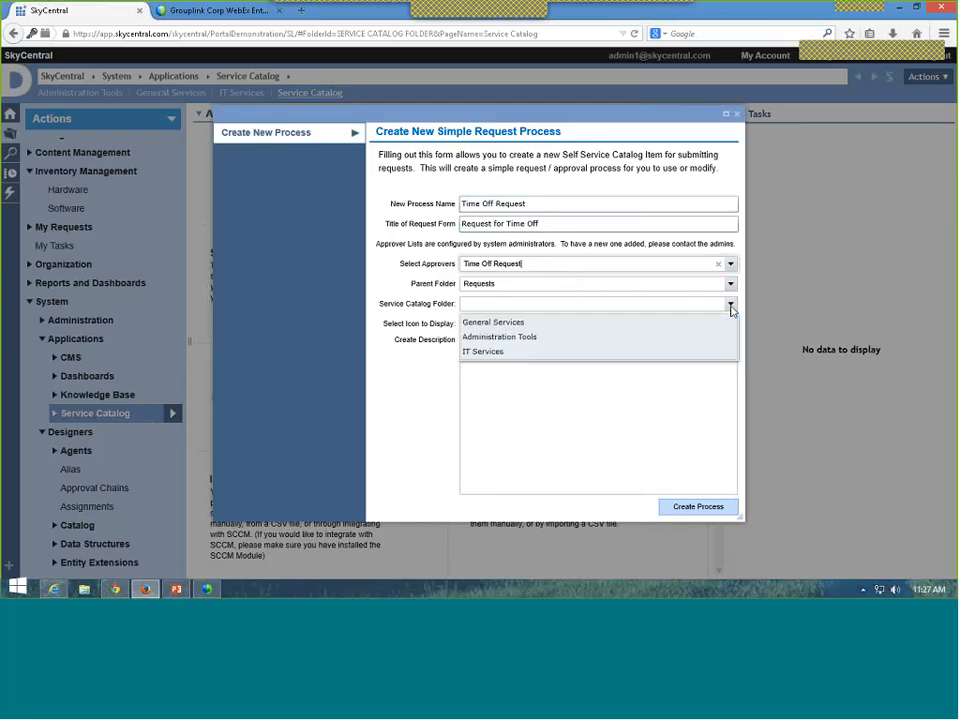
pyautogui.click(547, 323)
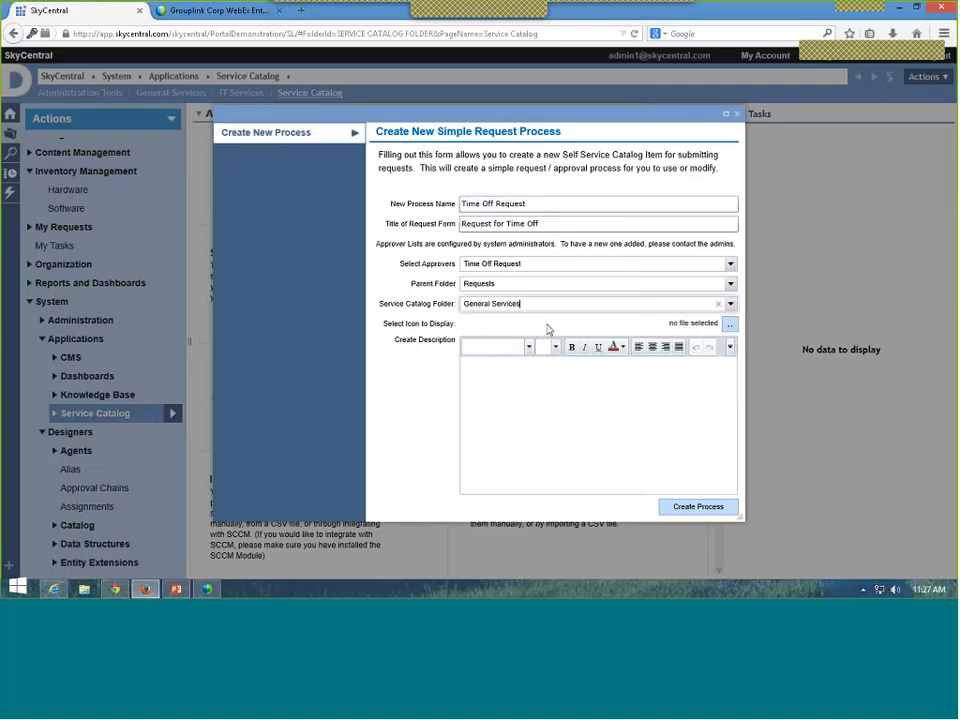
# Step: Describe it as requesting time off from your manager, receiving approval if deemed worthy
pyautogui.click(485, 378)
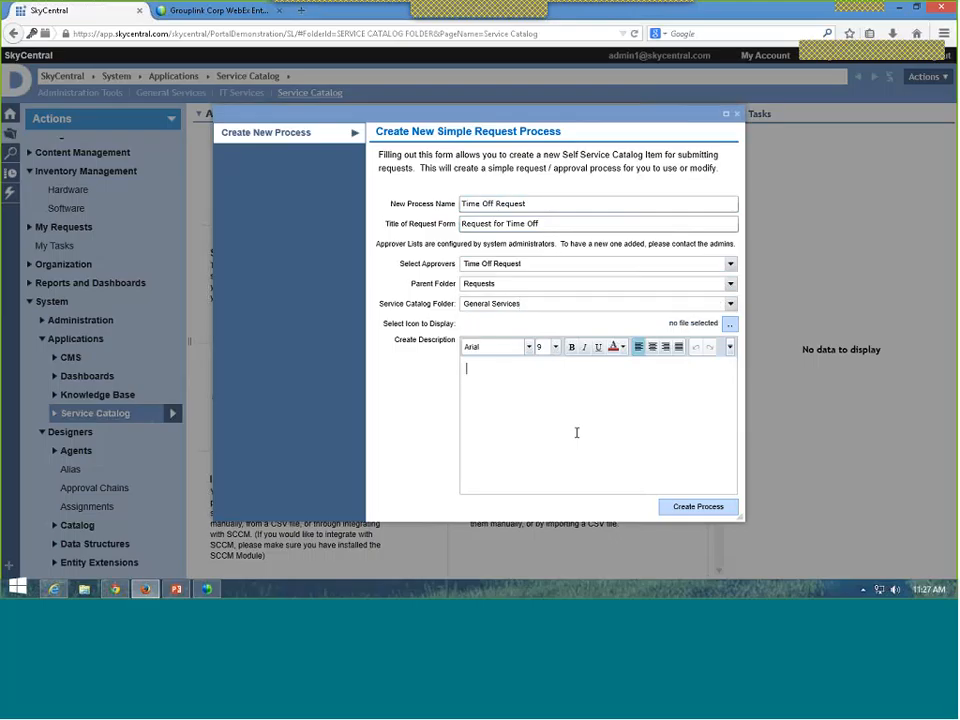
pyautogui.write('This is to request time off')
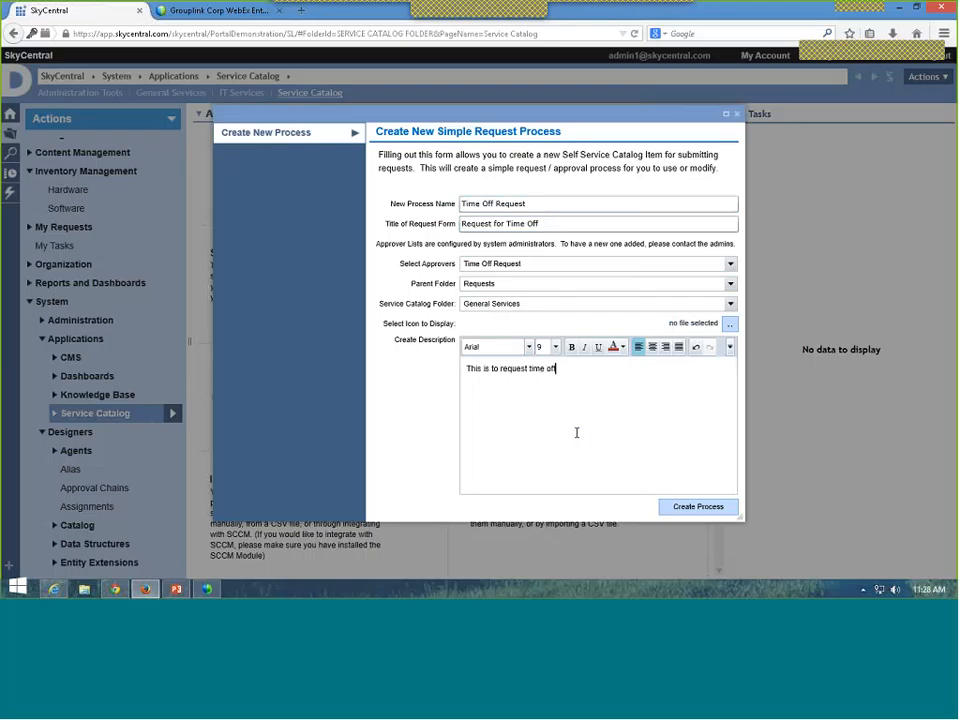
pyautogui.write(' from your manager.  If you are deemed wor')
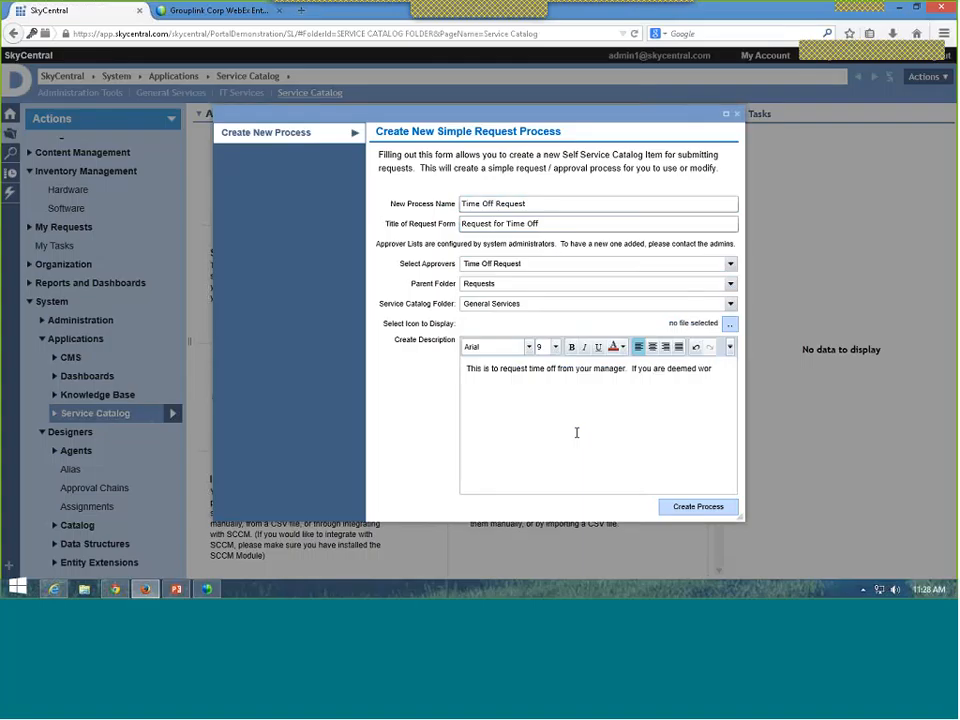
pyautogui.write('thy')
pyautogui.write(' you')
pyautogui.write(' will rec')
pyautogui.write('ieve')
pyautogui.press('BackSpace')
pyautogui.press('BackSpace')
pyautogui.press('BackSpace')
pyautogui.press('BackSpace')
pyautogui.write('eive approval for your')
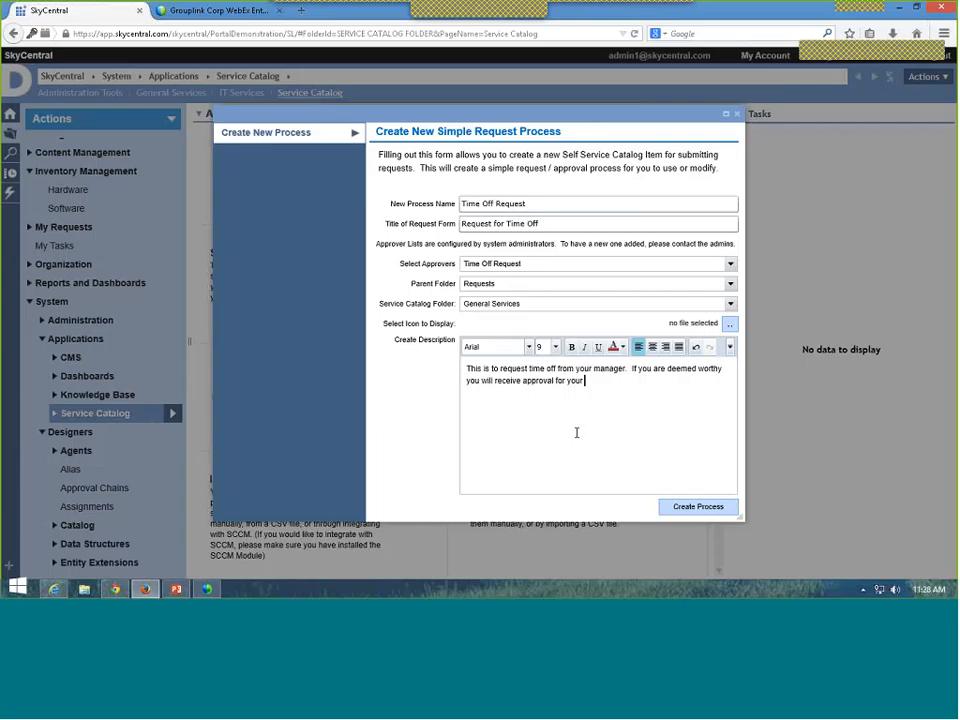
pyautogui.write(' rec')
pyautogui.write('uest')
# Step: Create the Request for Time Off process as a new catalog item
pyautogui.click(703, 510)
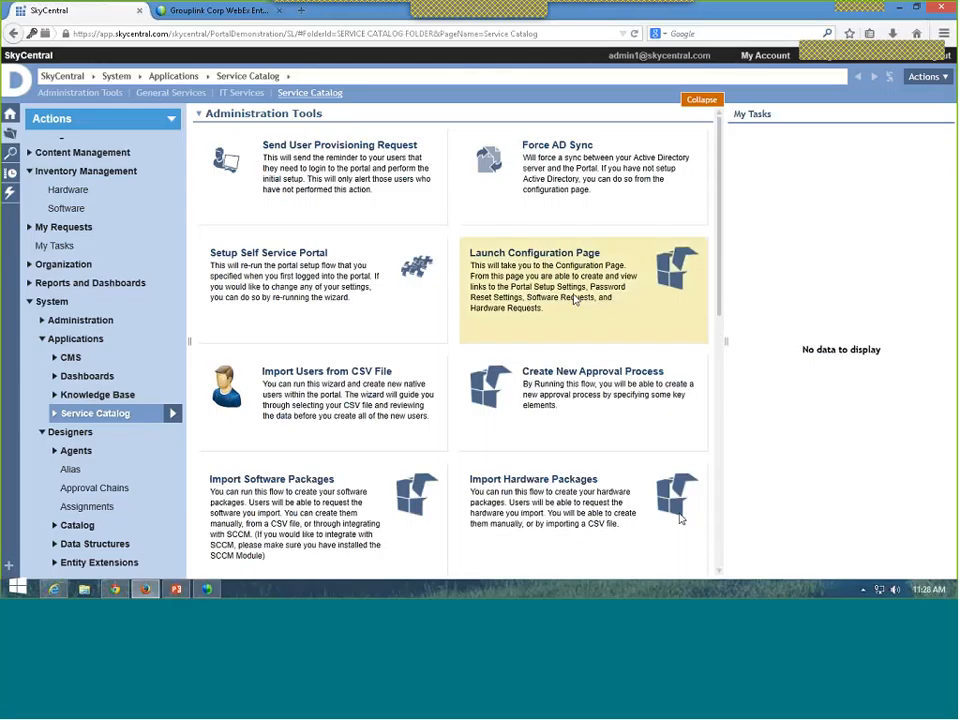
pyautogui.scroll(-5, 375, 305)
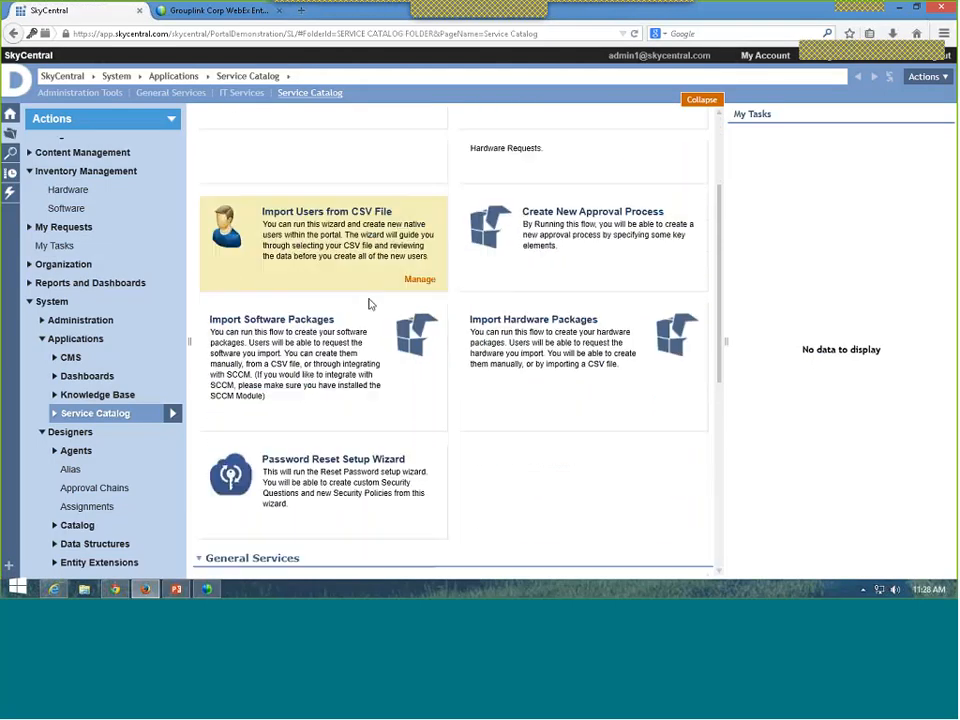
pyautogui.scroll(-2, 370, 304)
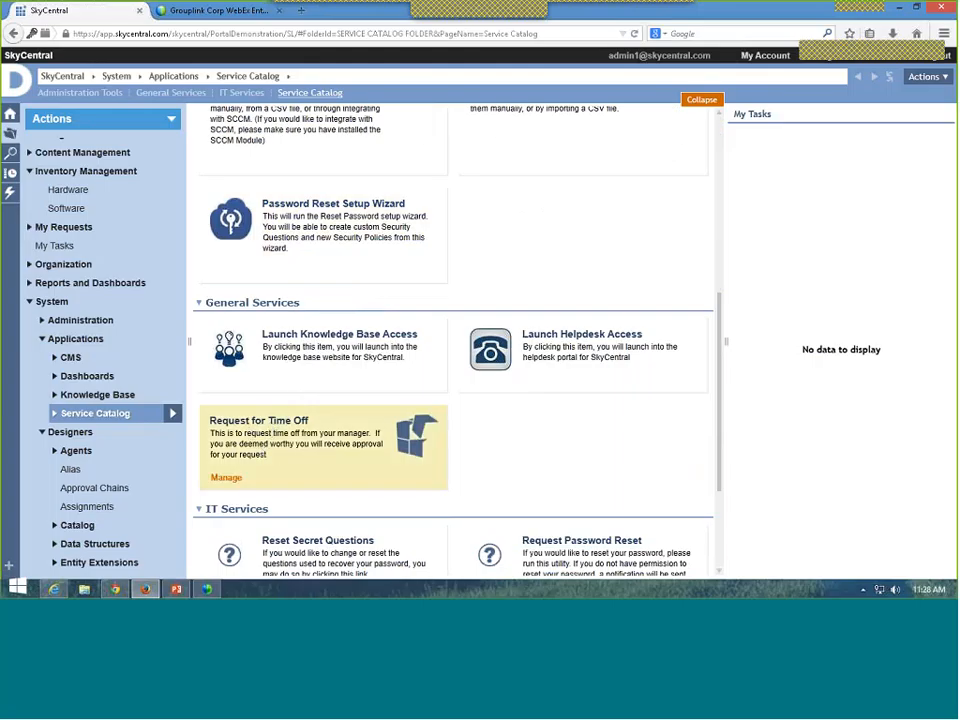
# Step: Refresh the end user's Service Catalog to see Request for Time Off under General Services
pyautogui.click(115, 590)
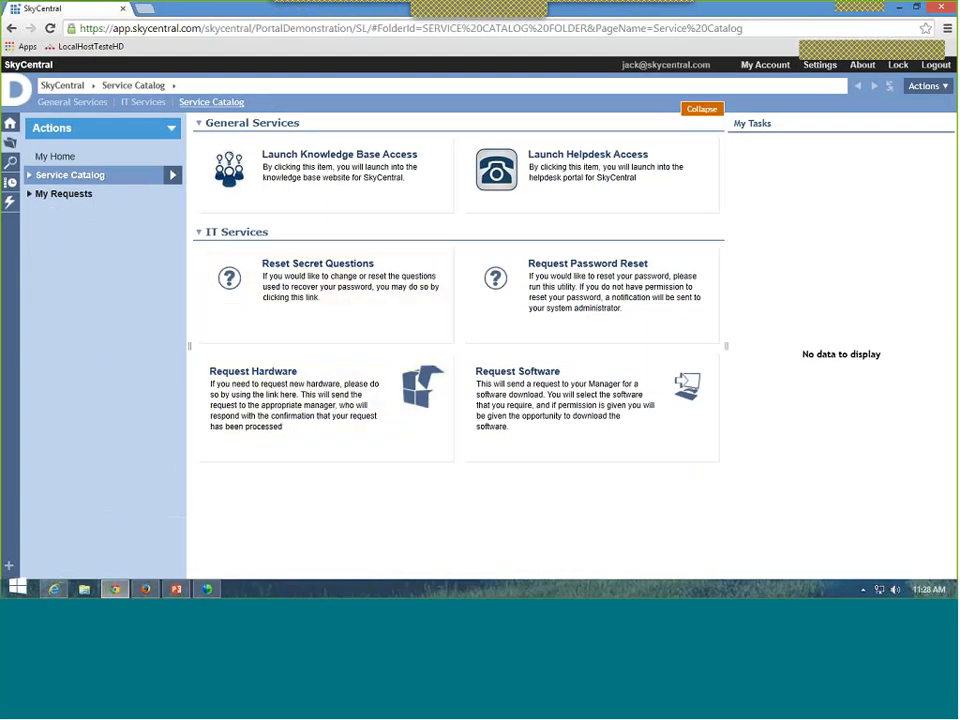
pyautogui.click(66, 160)
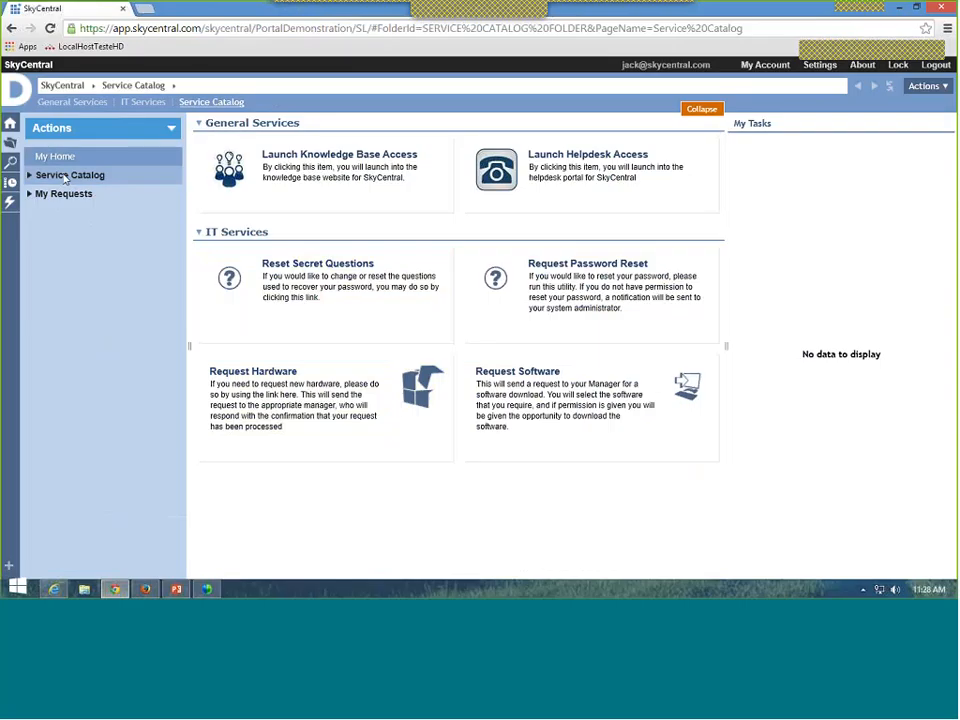
pyautogui.click(66, 176)
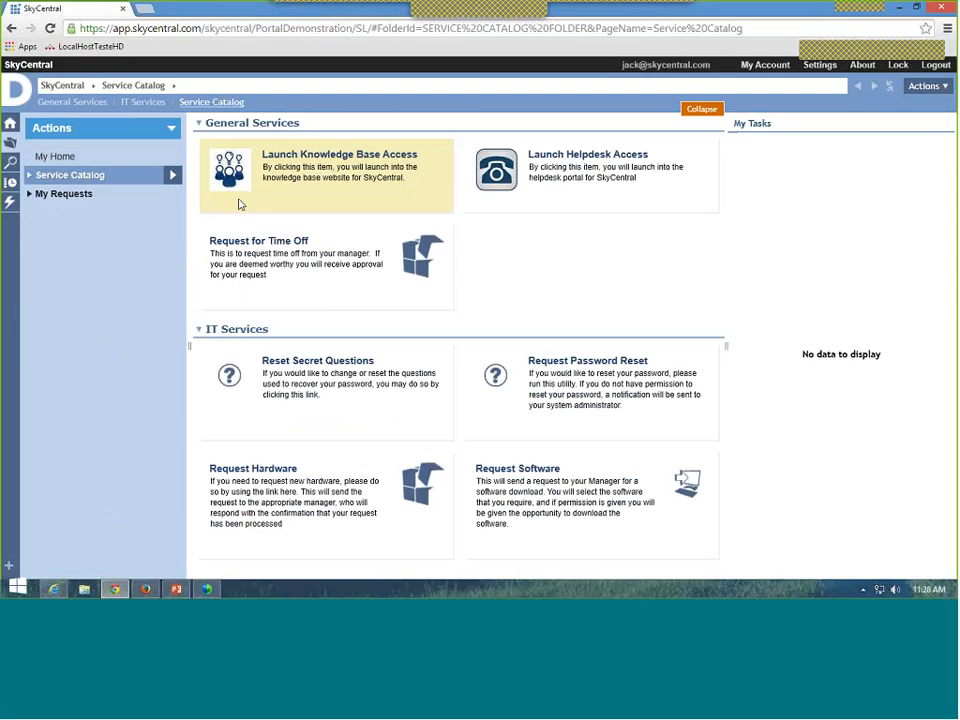
# Step: Open Request for Time Off and enter a family time-off title and a vacation-time comment
pyautogui.click(275, 248)
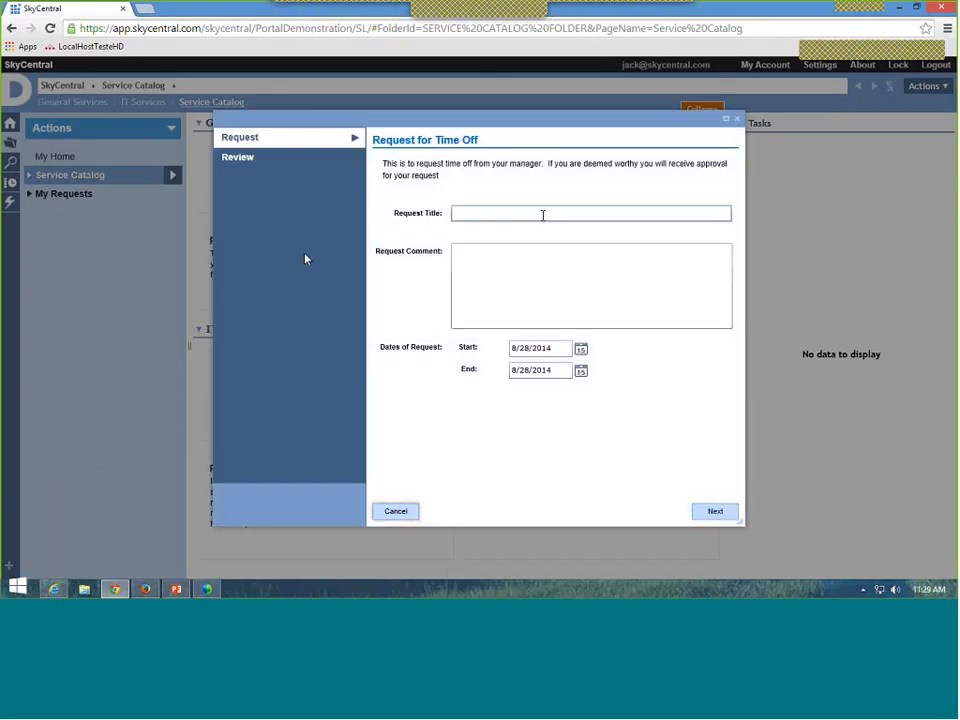
pyautogui.click(543, 214)
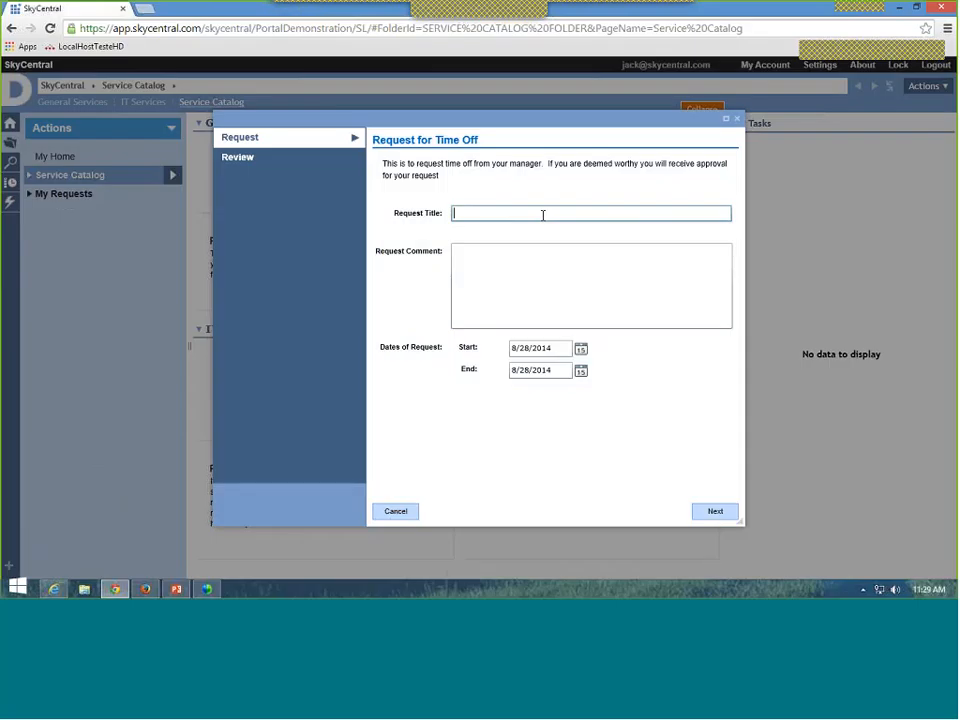
pyautogui.write('I would like time off to spend with my family')
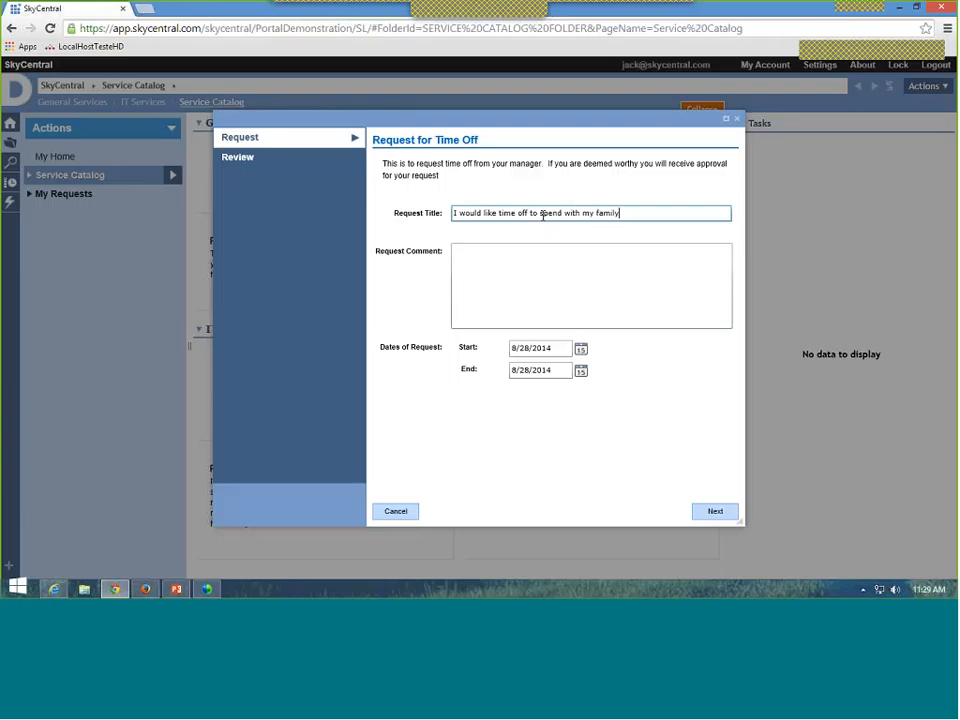
pyautogui.click(633, 268)
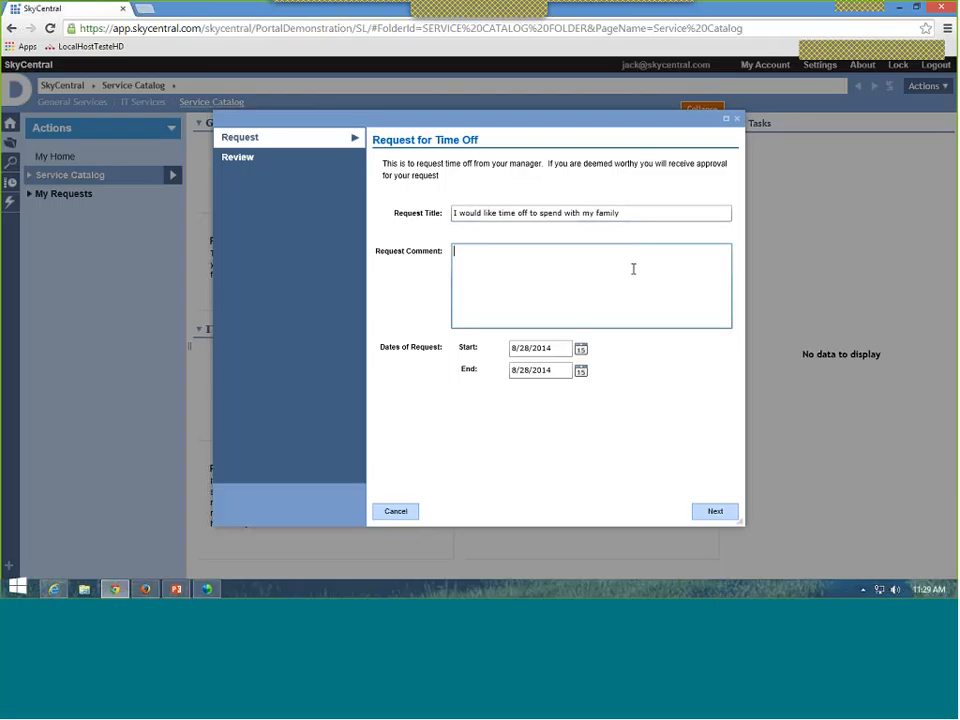
pyautogui.write('I would like to take vaction time')
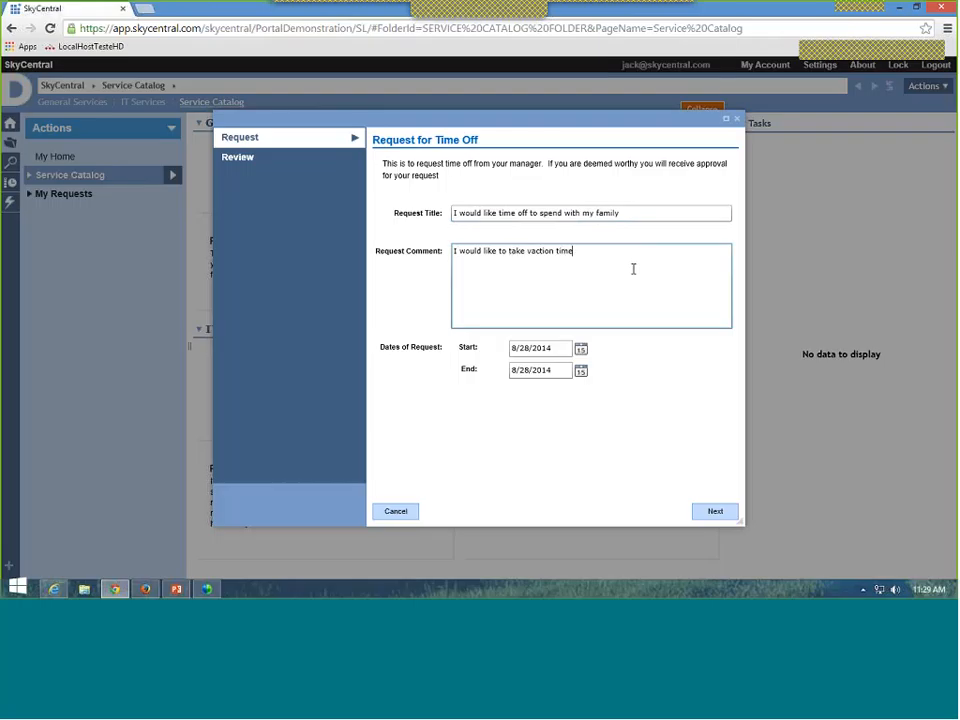
pyautogui.write(' that I have.')
# Step: Set the request dates from 9/1/2014 to 9/5/2014 and submit it
pyautogui.click(581, 348)
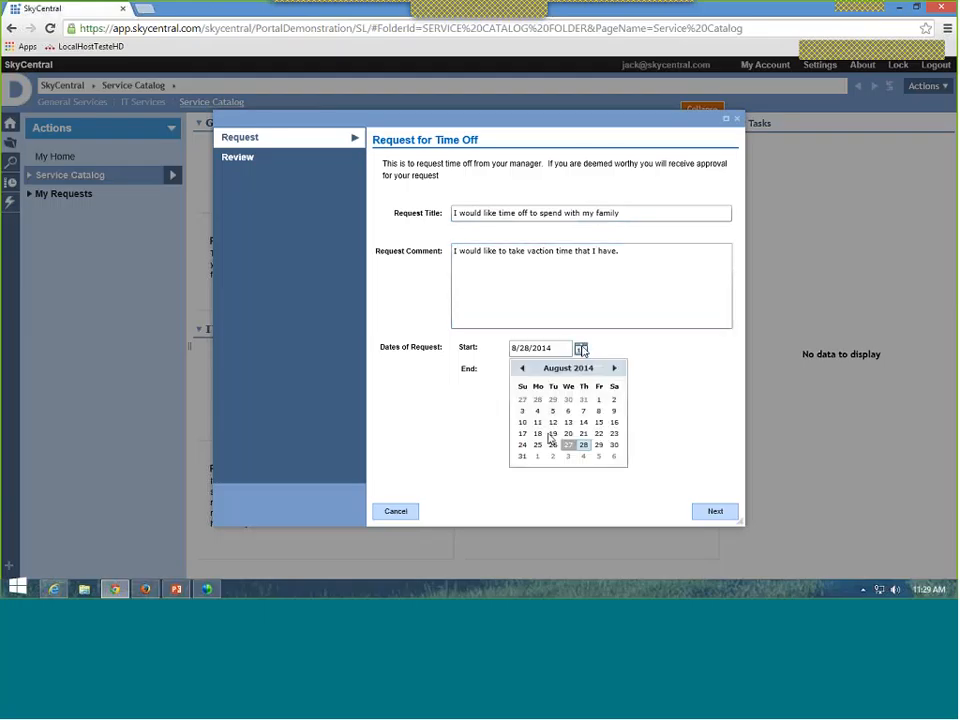
pyautogui.click(537, 456)
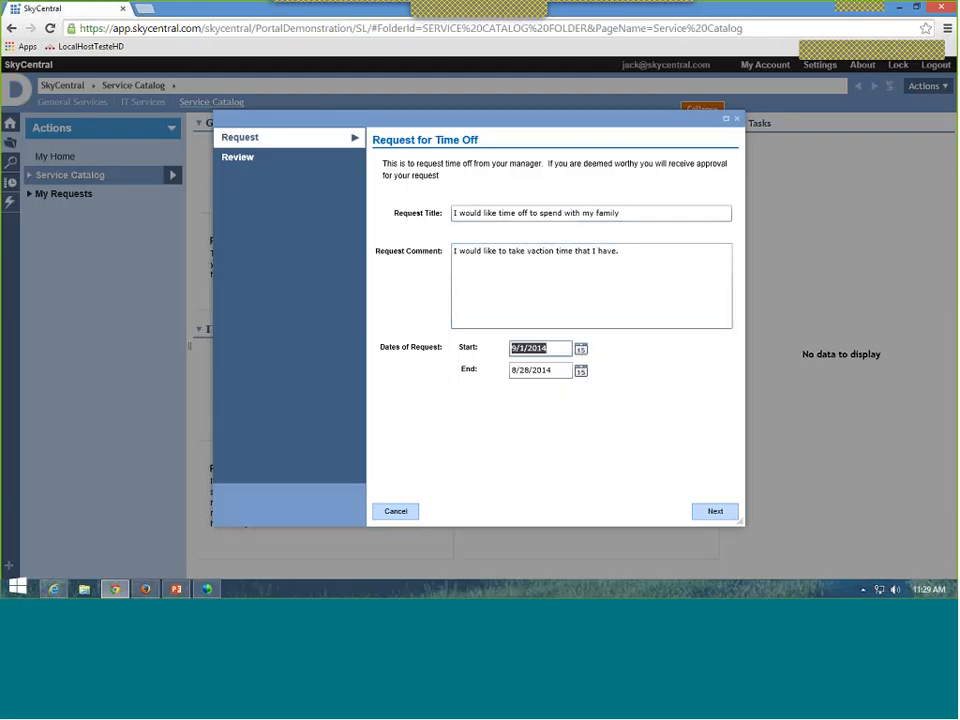
pyautogui.click(581, 370)
pyautogui.click(601, 480)
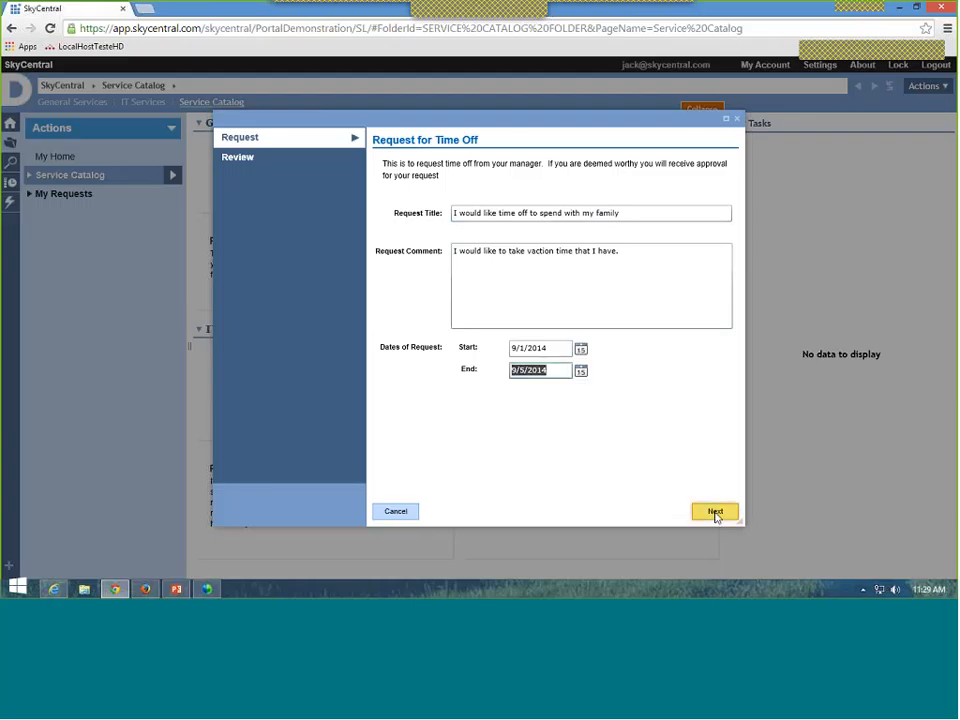
pyautogui.click(715, 512)
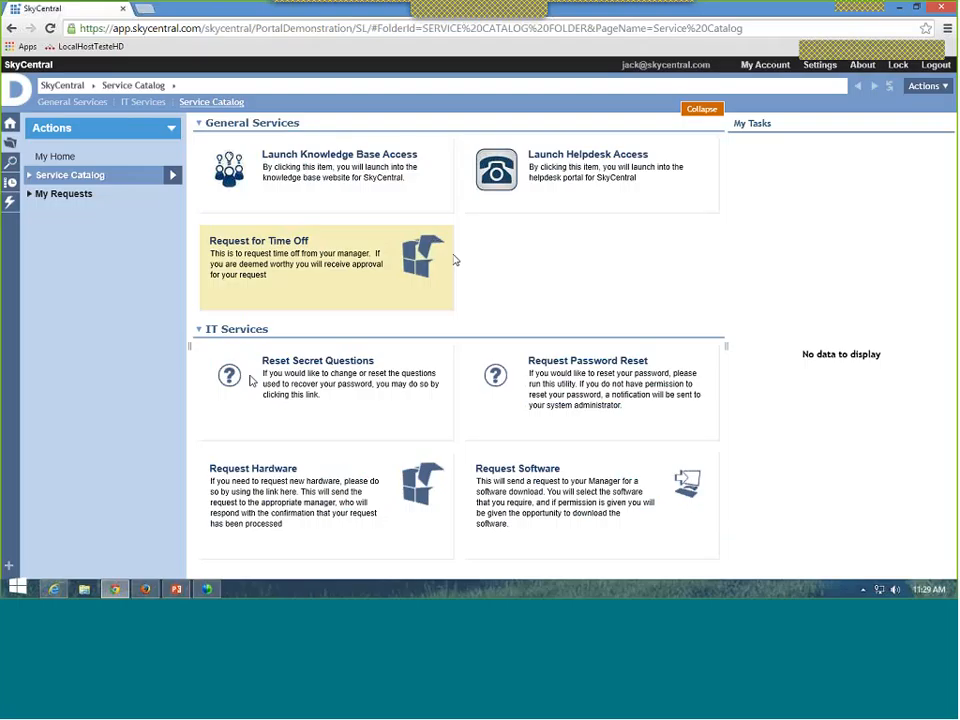
# Step: Review the approver's home task list and Service Catalog in the other browser window
pyautogui.click(57, 591)
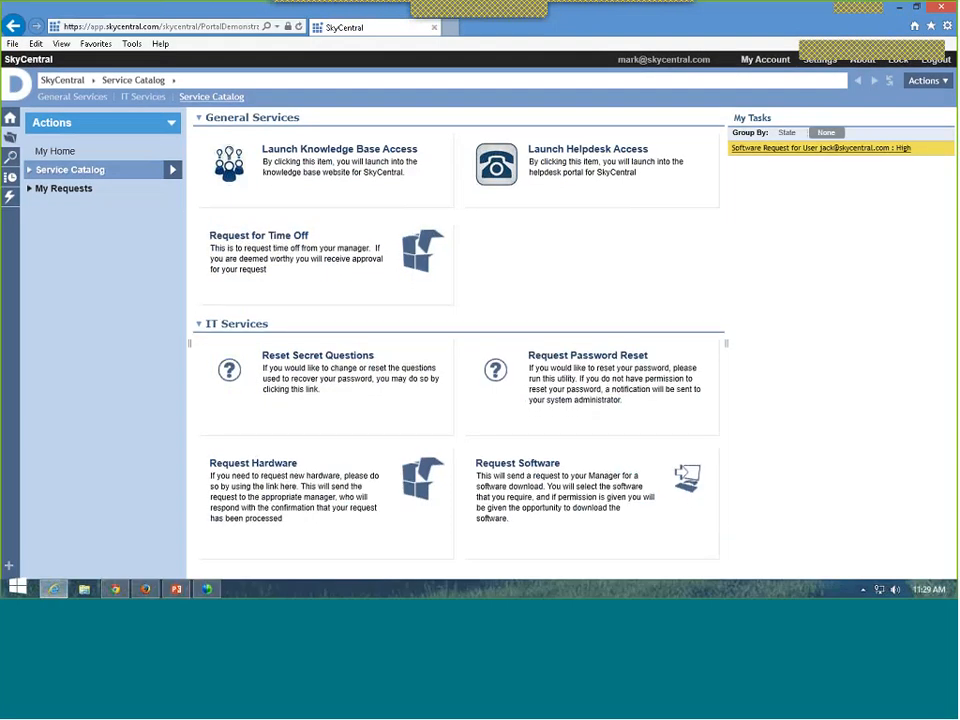
pyautogui.click(58, 151)
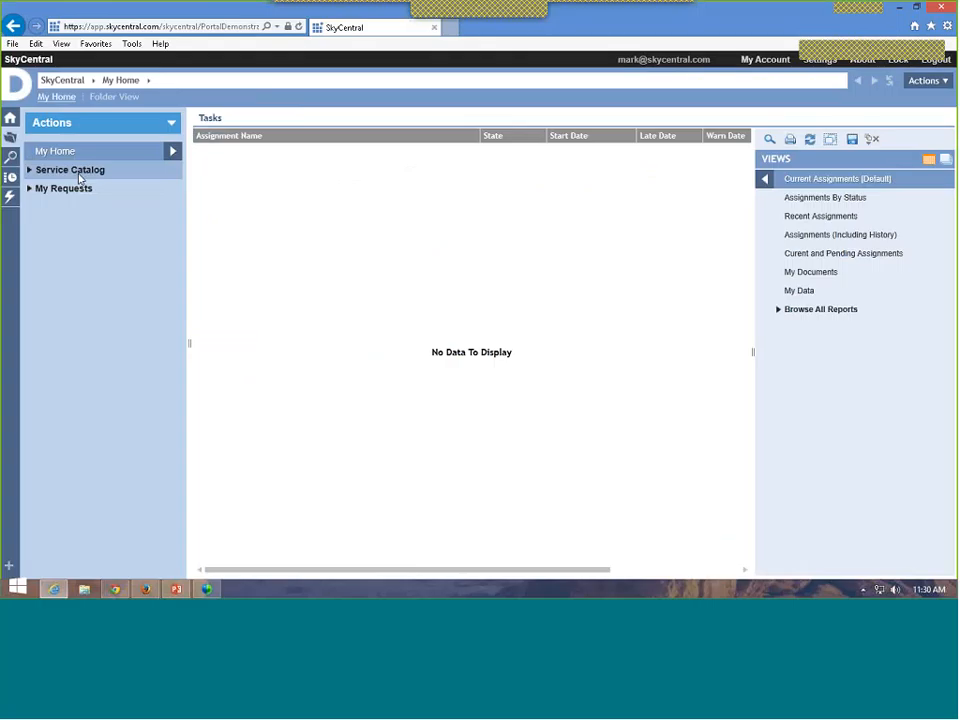
pyautogui.click(80, 178)
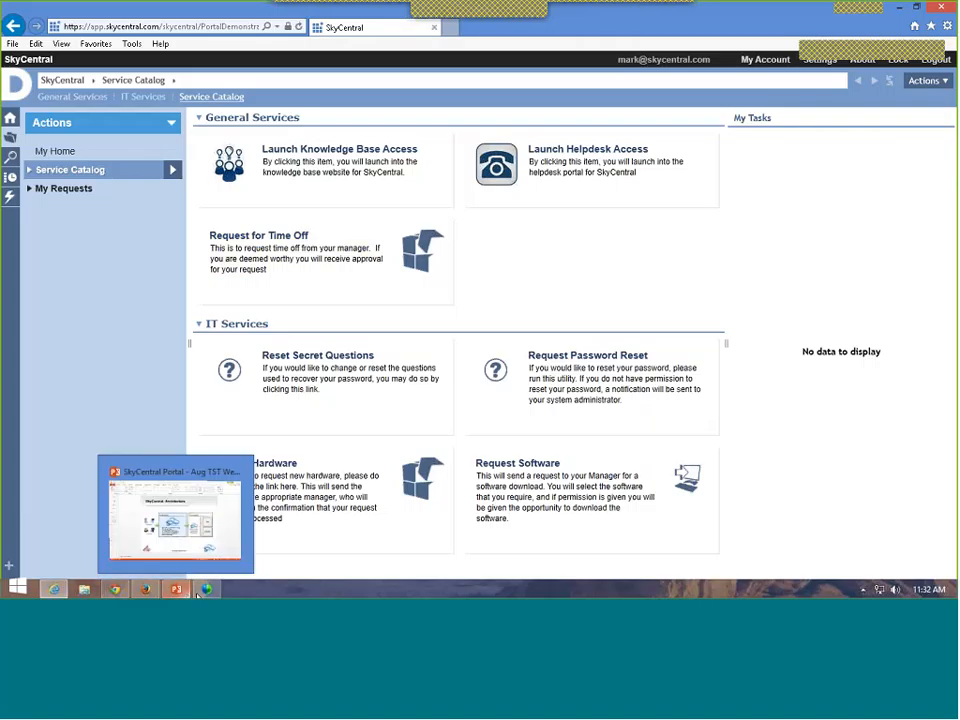
# Step: Show the PowerPoint presentation on its closing 'Thank you!' slide, 13 of 13
pyautogui.moveTo(204, 589)
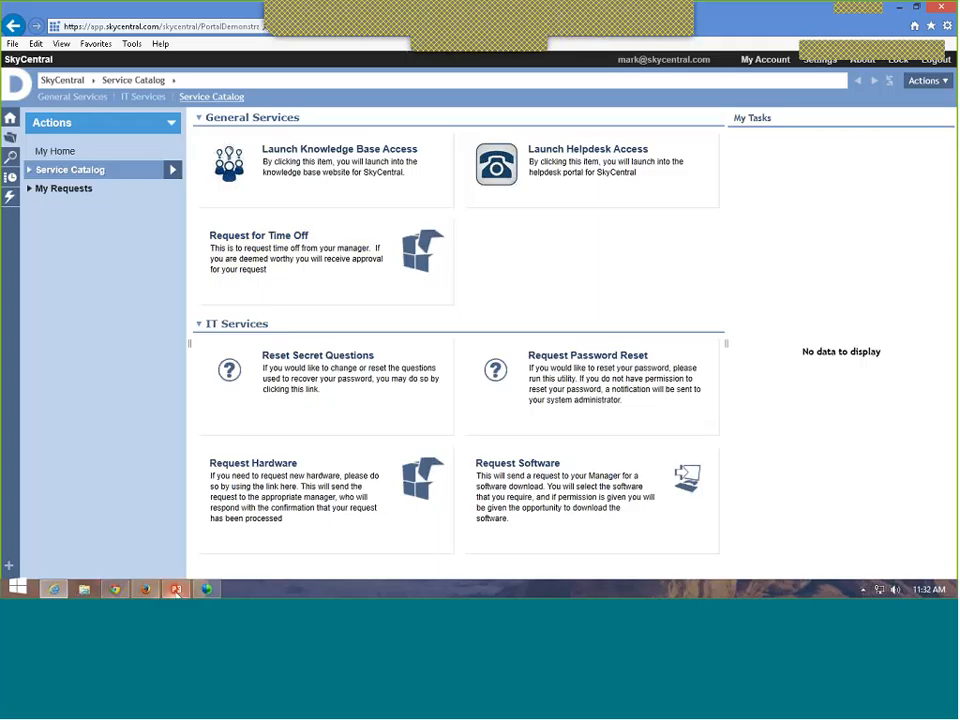
pyautogui.click(176, 590)
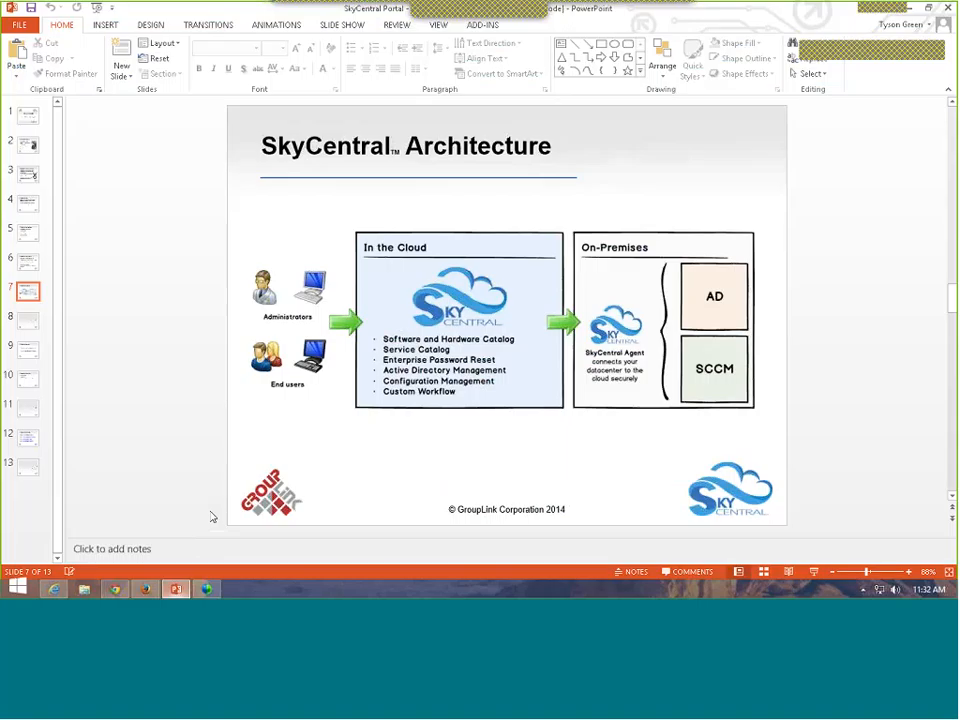
pyautogui.click(30, 470)
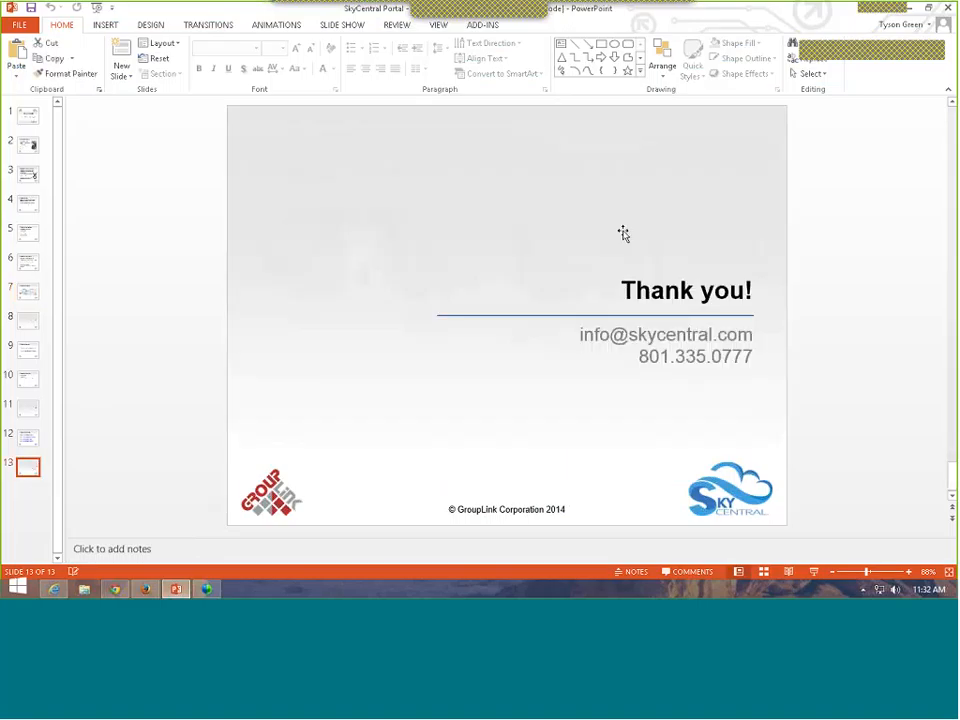